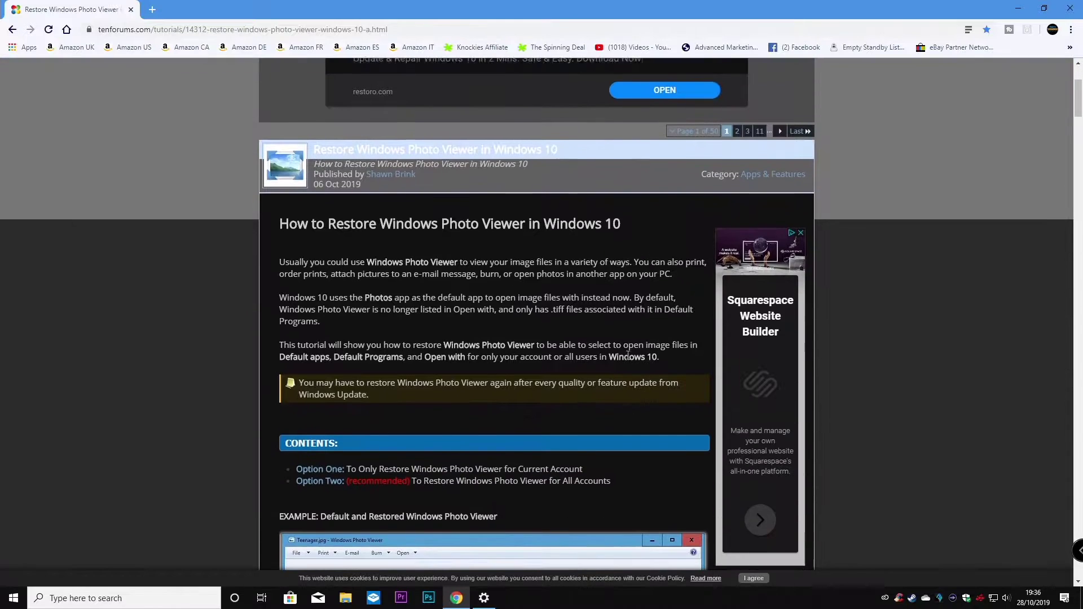
- Scroll through the tutorial's example screenshots, then back up to the Option One download section
scroll(564, 359, down, 3)
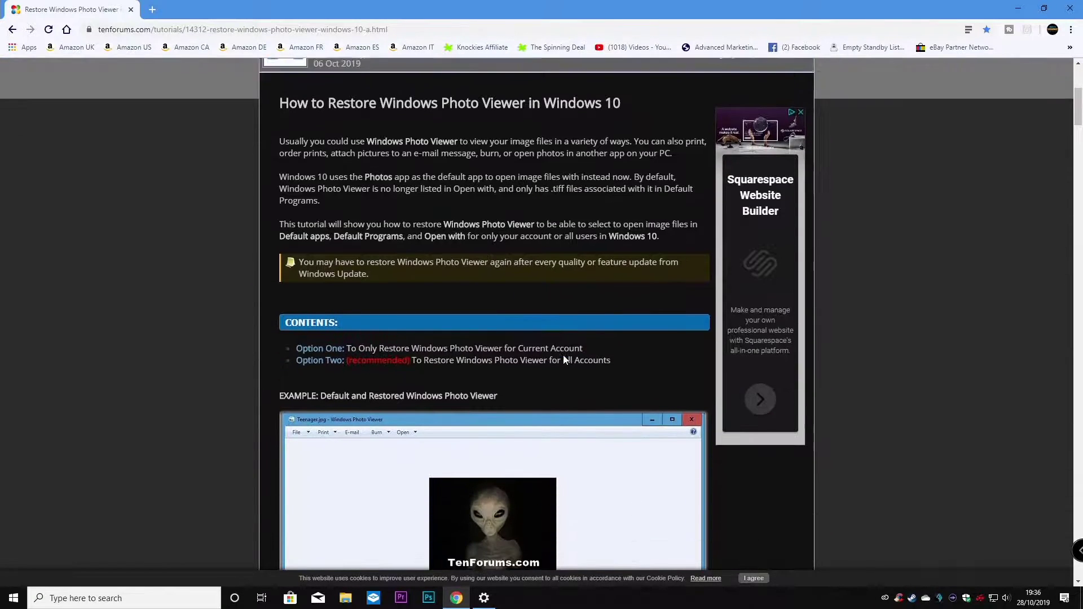
scroll(564, 360, down, 2)
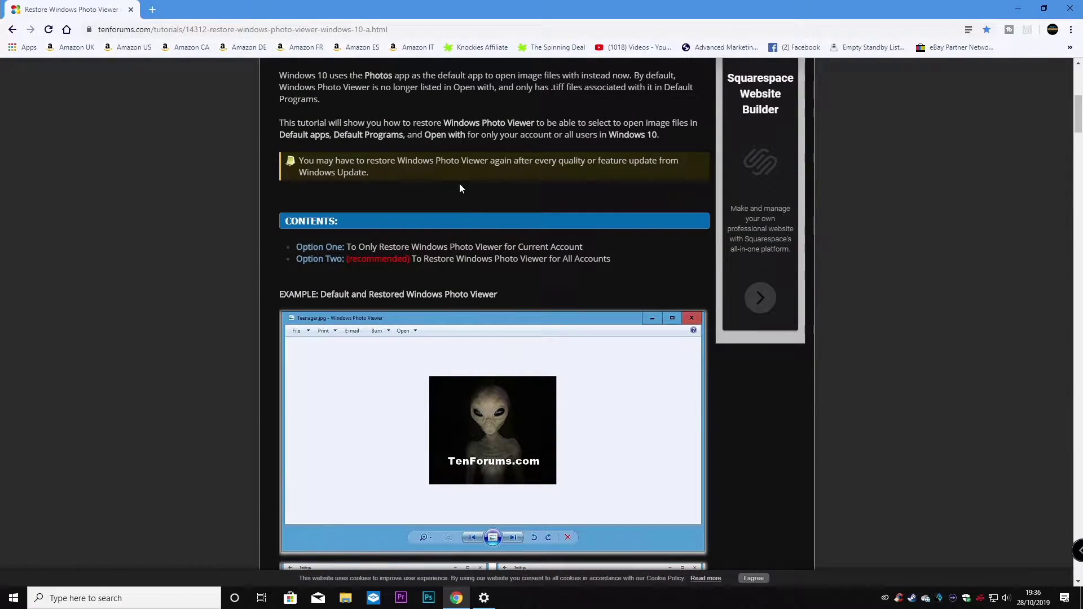
scroll(361, 281, down, 2)
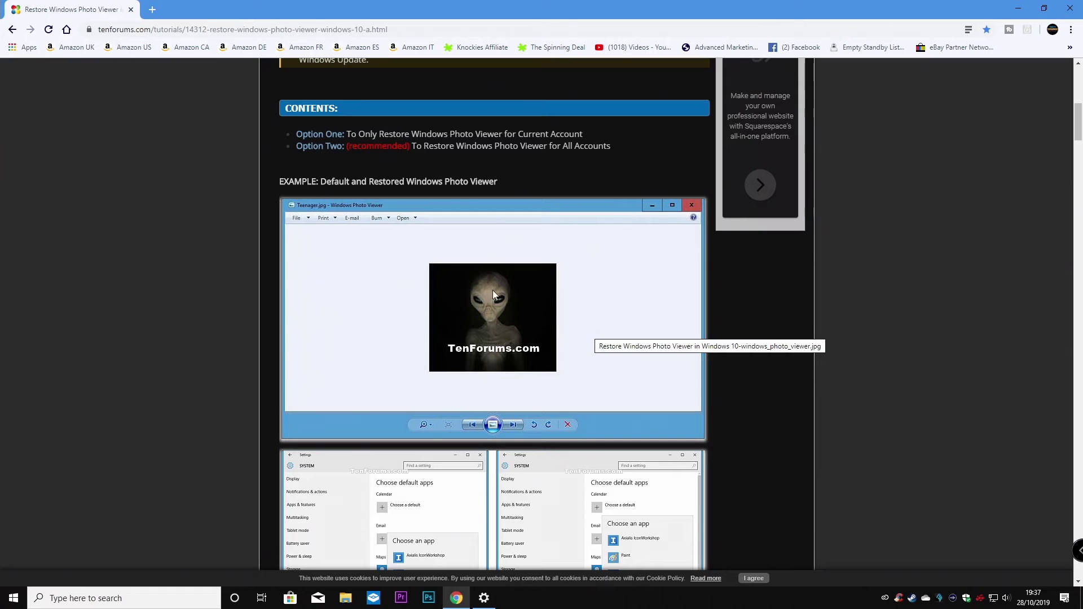
scroll(224, 325, down, 15)
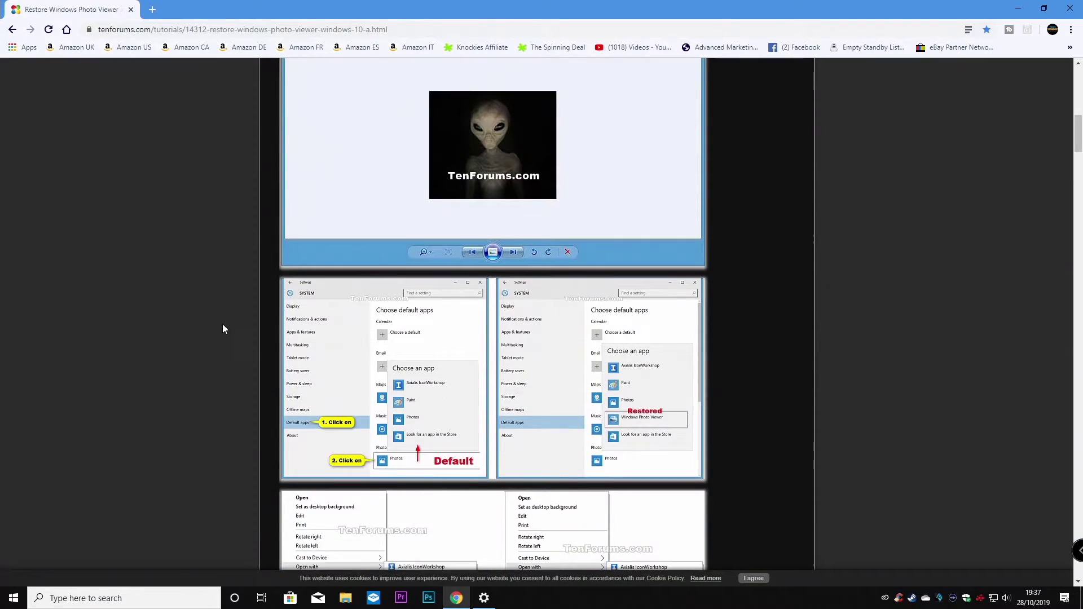
scroll(229, 326, down, 5)
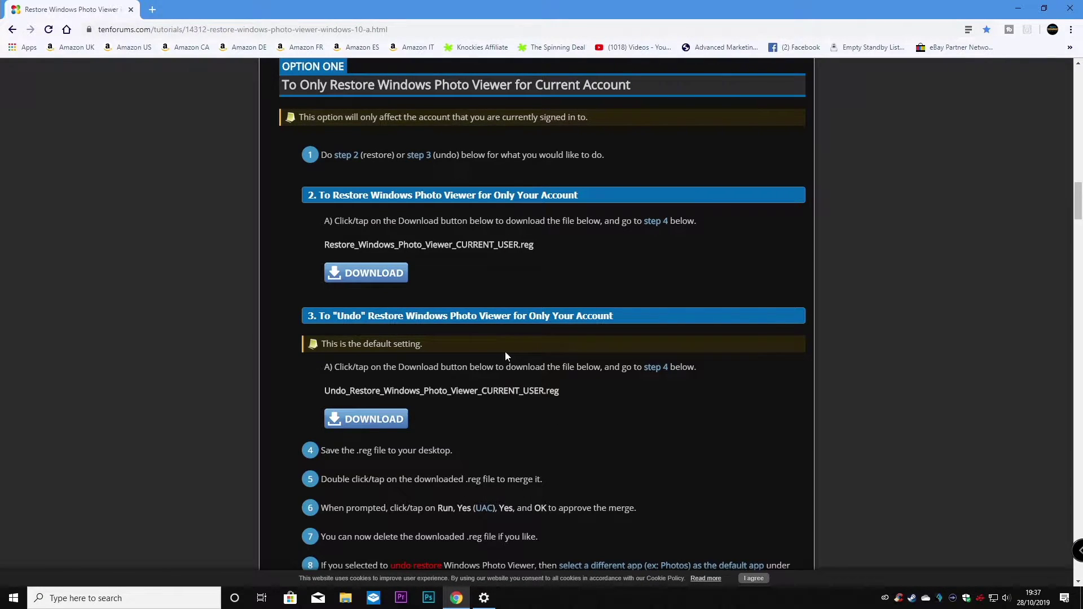
scroll(494, 405, down, 1)
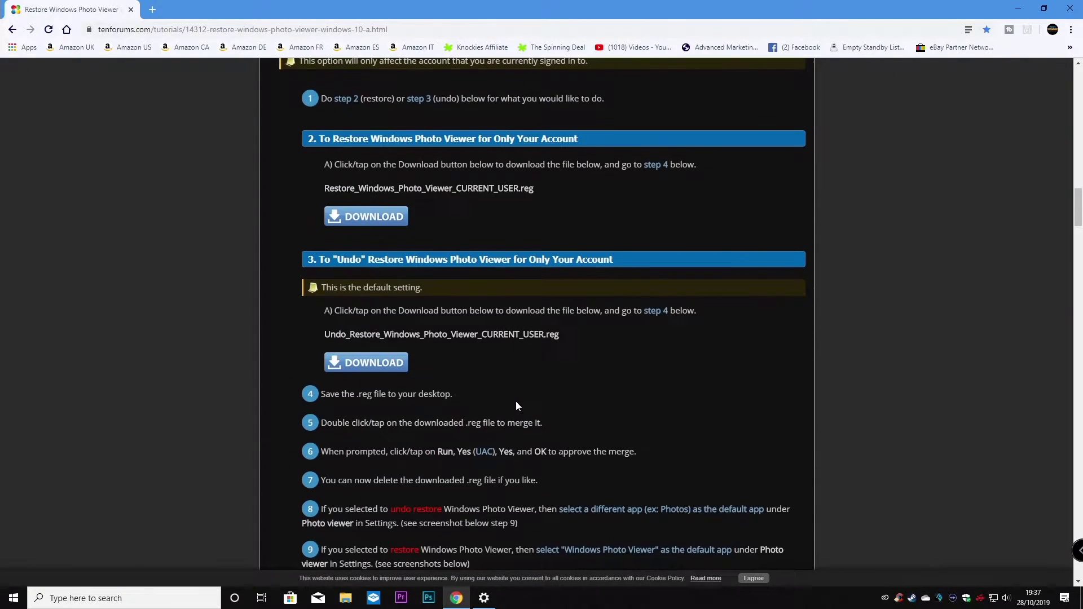
scroll(516, 401, up, 4)
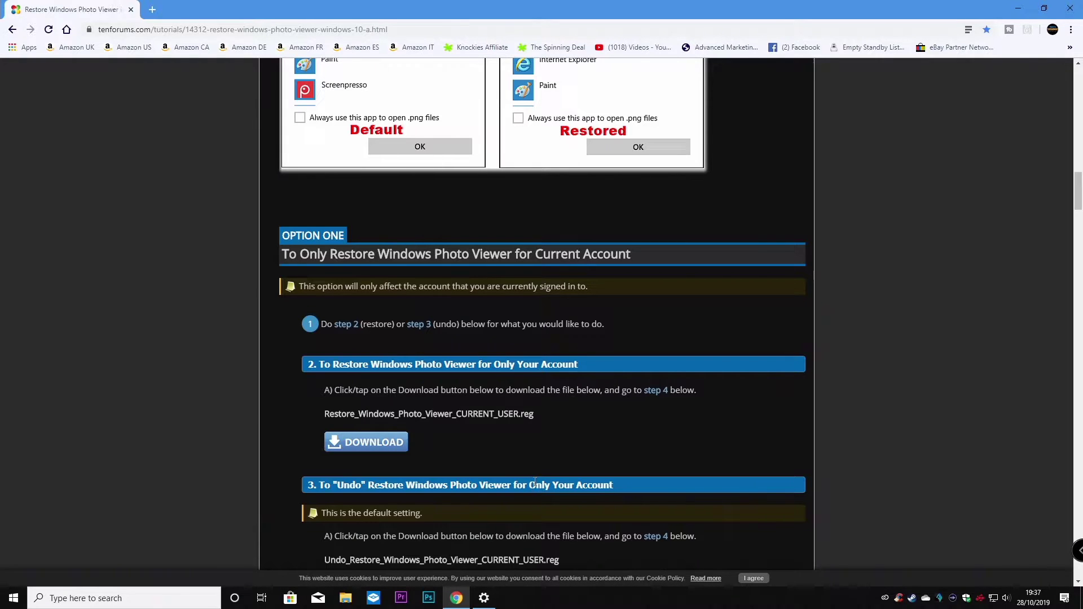
scroll(303, 391, up, 4)
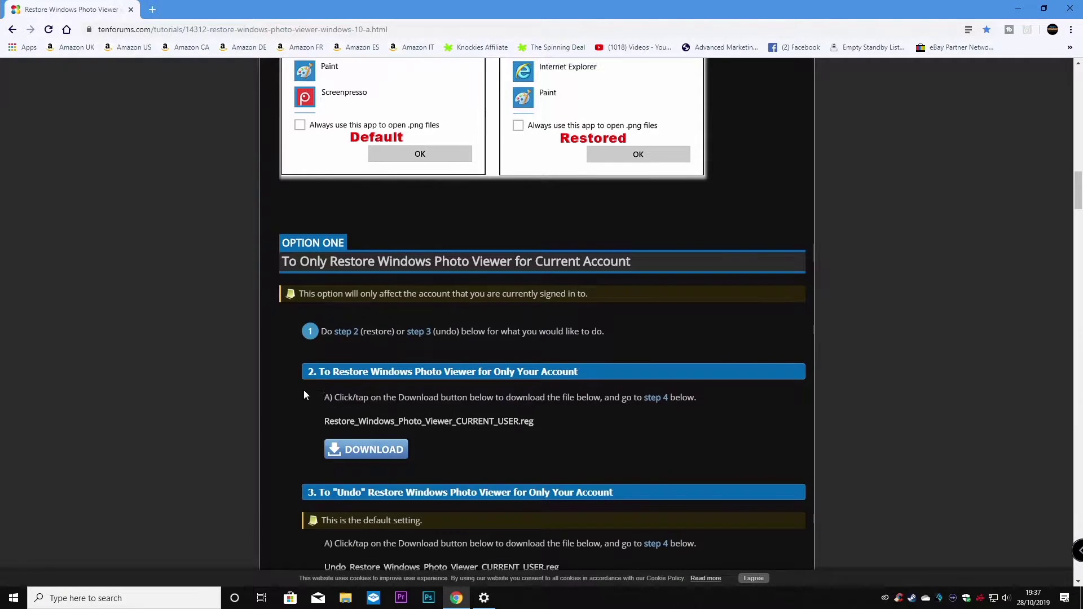
scroll(304, 393, up, 2)
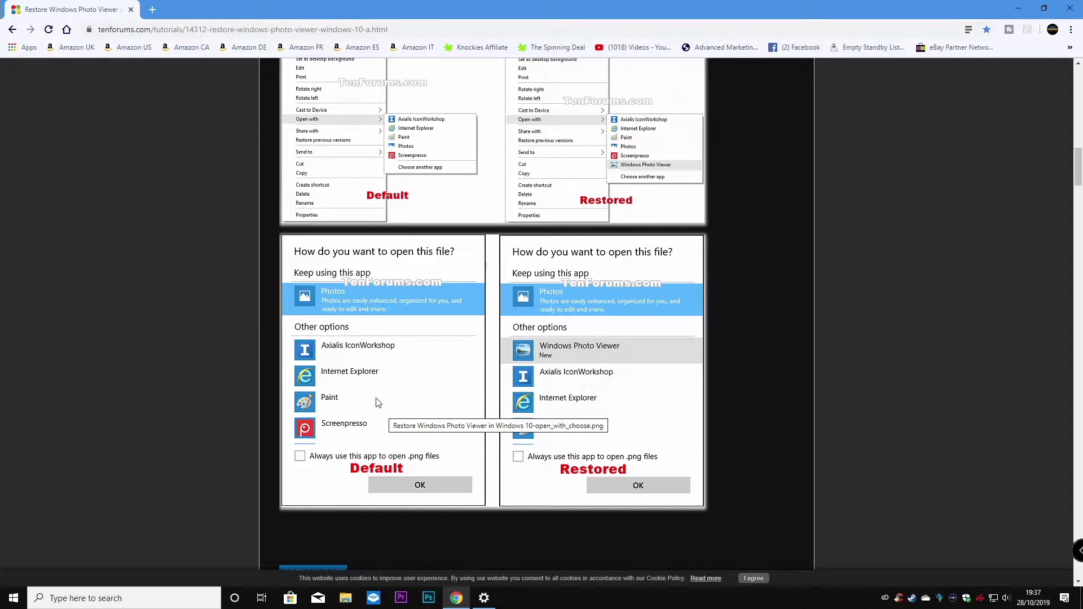
scroll(322, 461, up, 8)
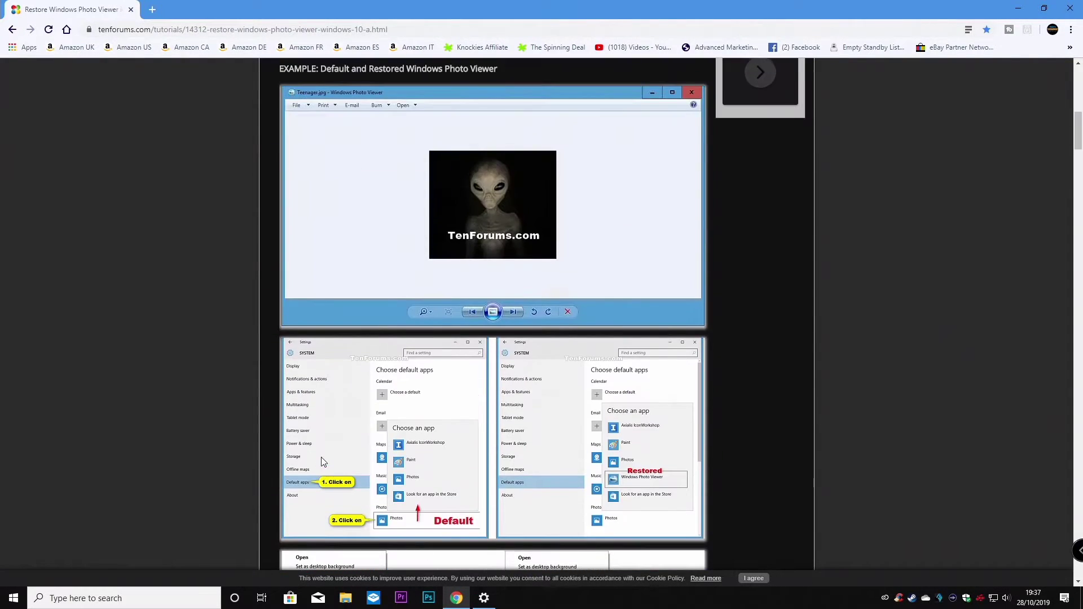
scroll(321, 460, up, 3)
scroll(325, 458, down, 16)
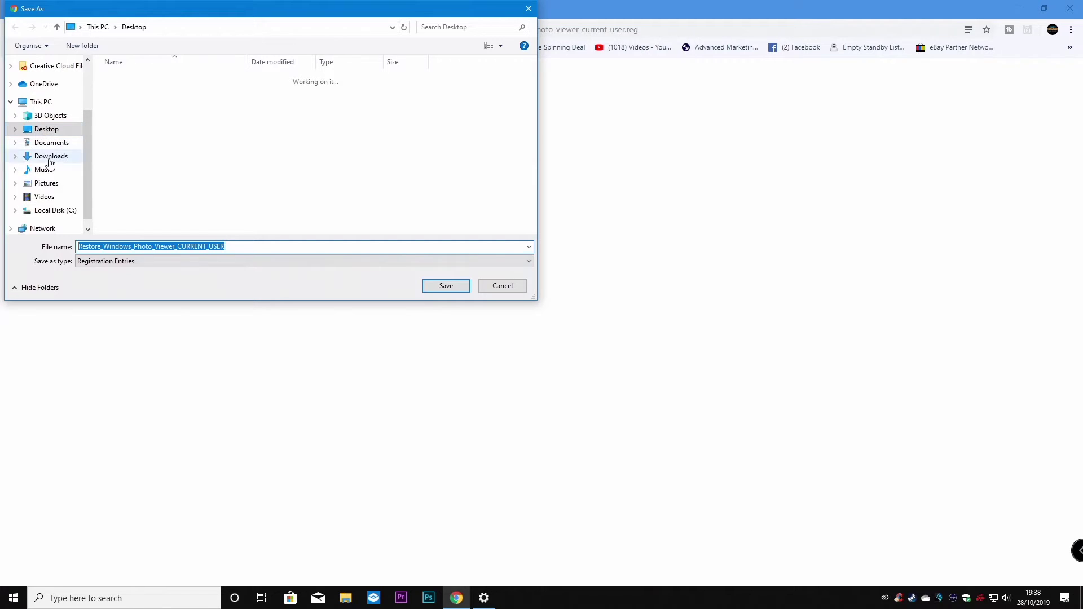
- Save Restore_Windows_Photo_Viewer_CURRENT_USER.reg into a new Downloads subfolder named 'restore windows photo viewer'
click(50, 157)
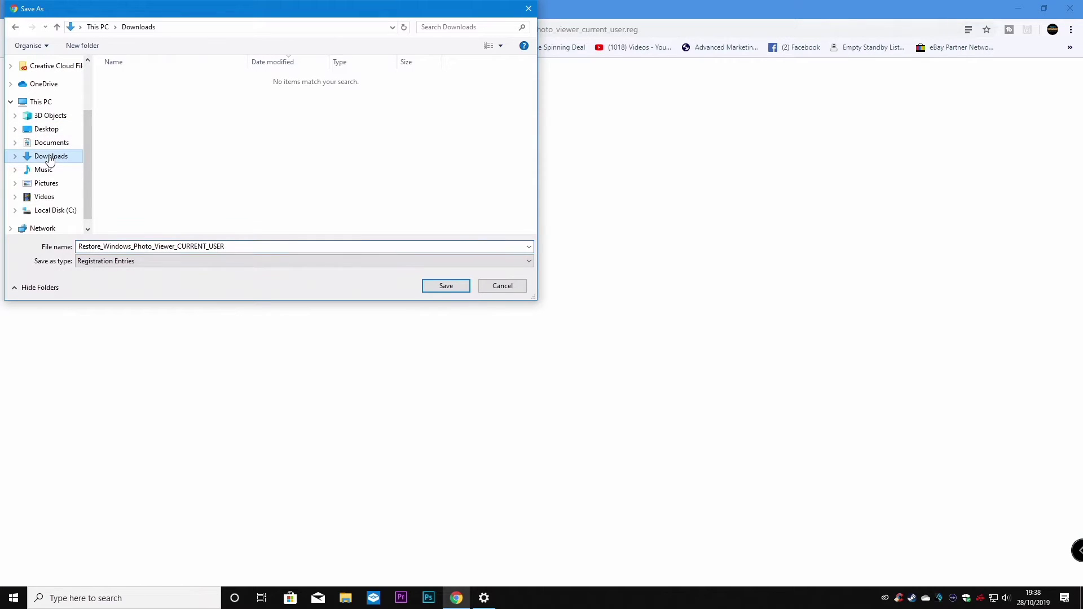
click(81, 45)
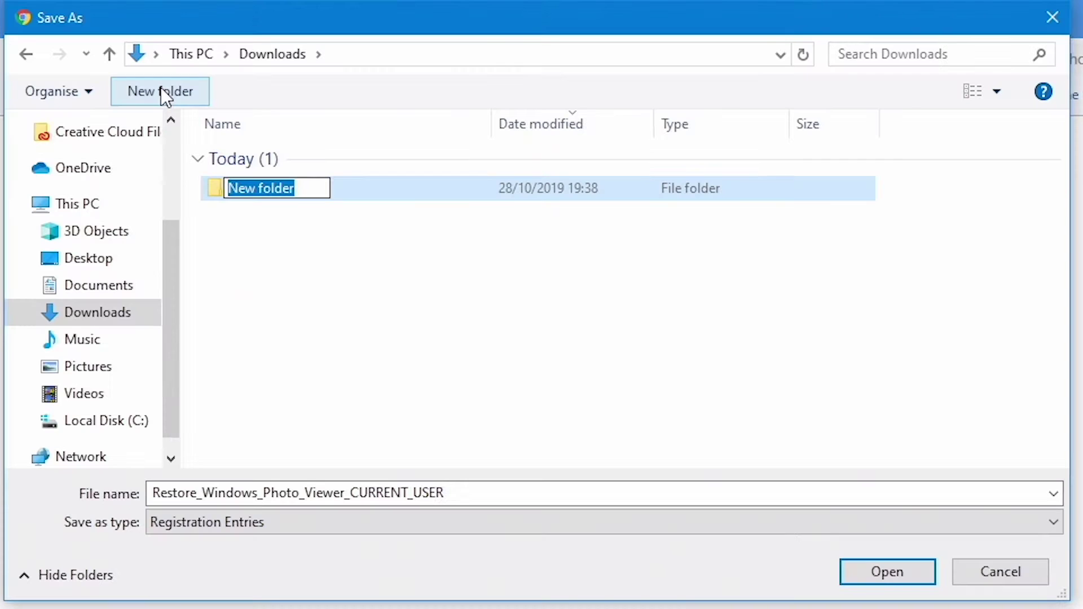
text(rers)
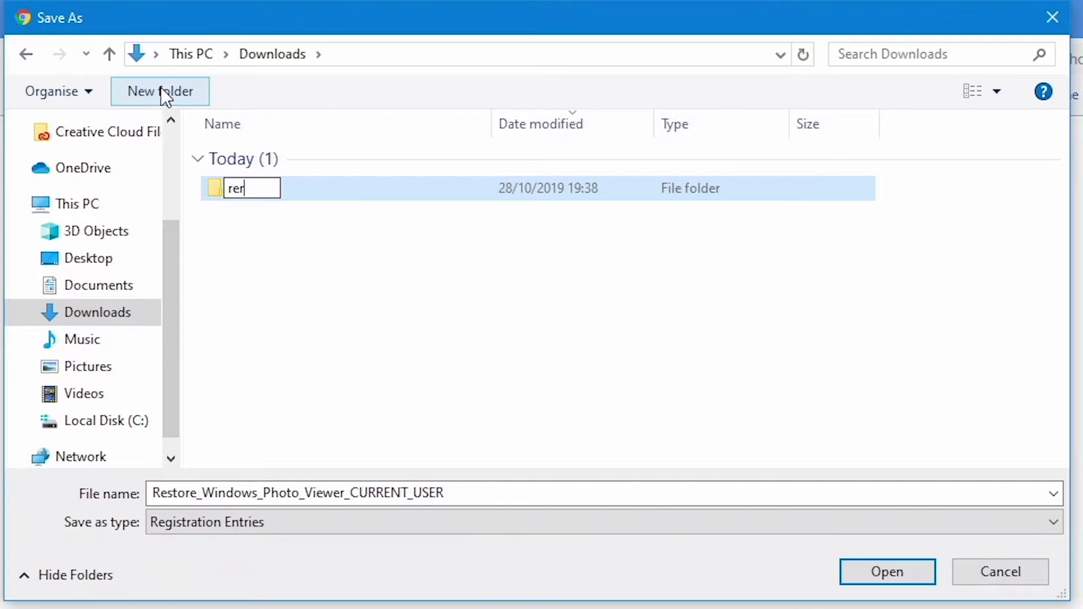
key(BackSpace)
key(BackSpace)
text(store)
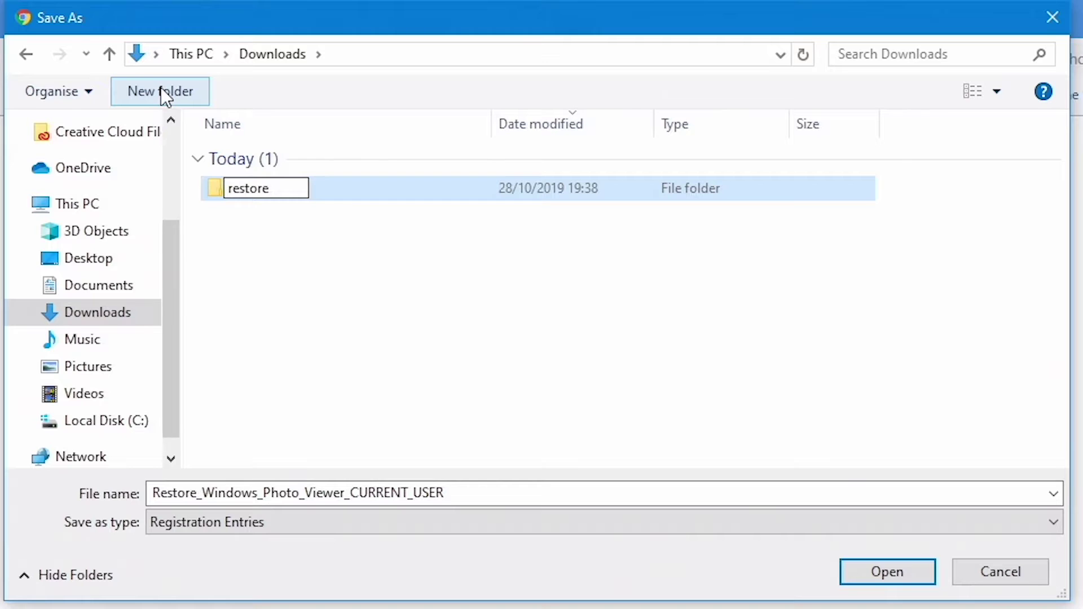
text( window)
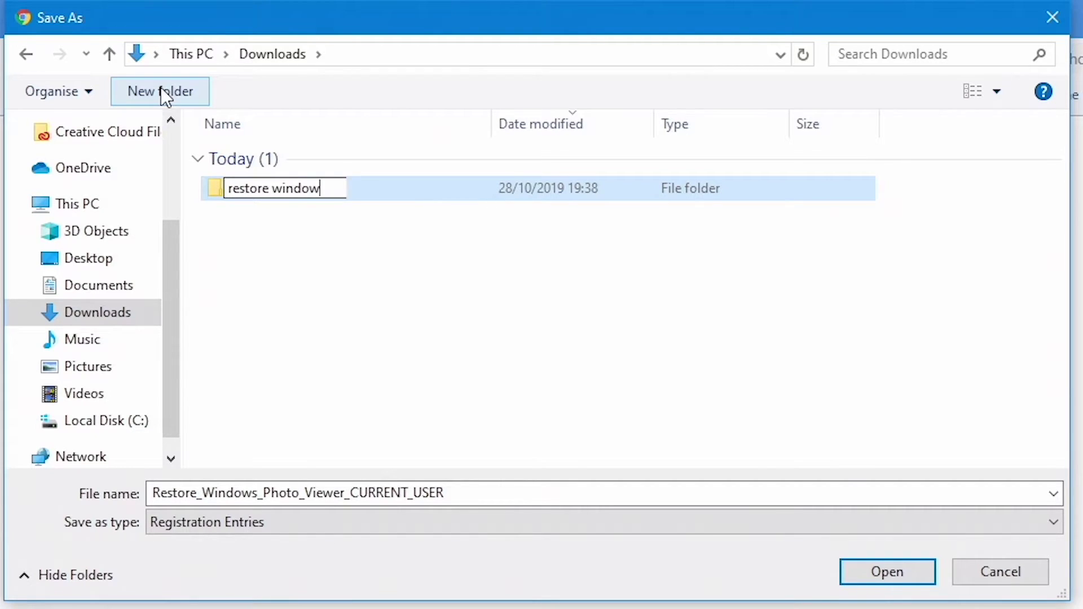
text(s pho)
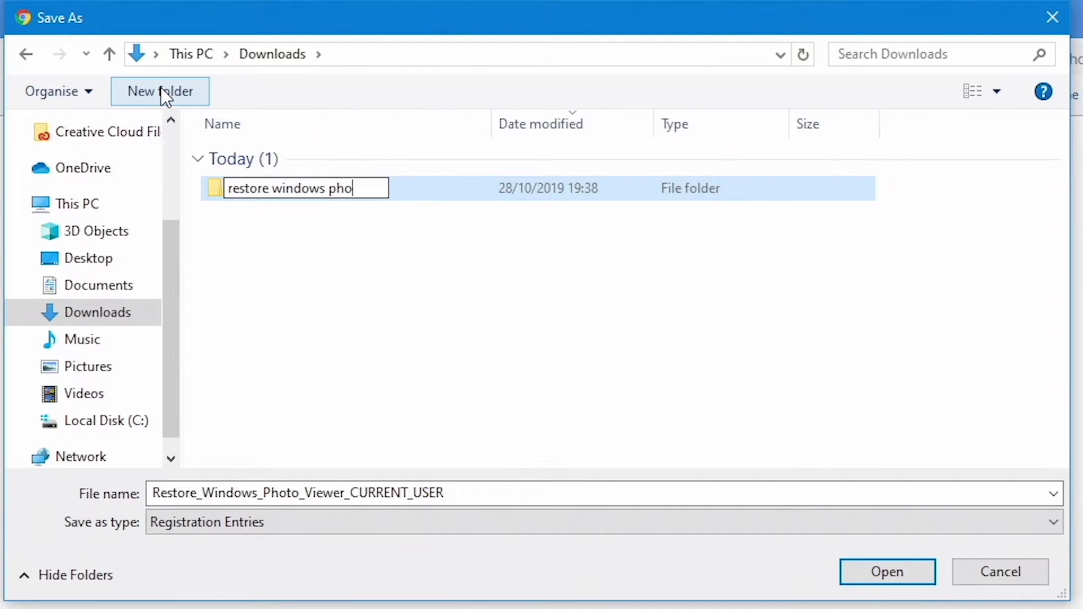
text(to viewer)
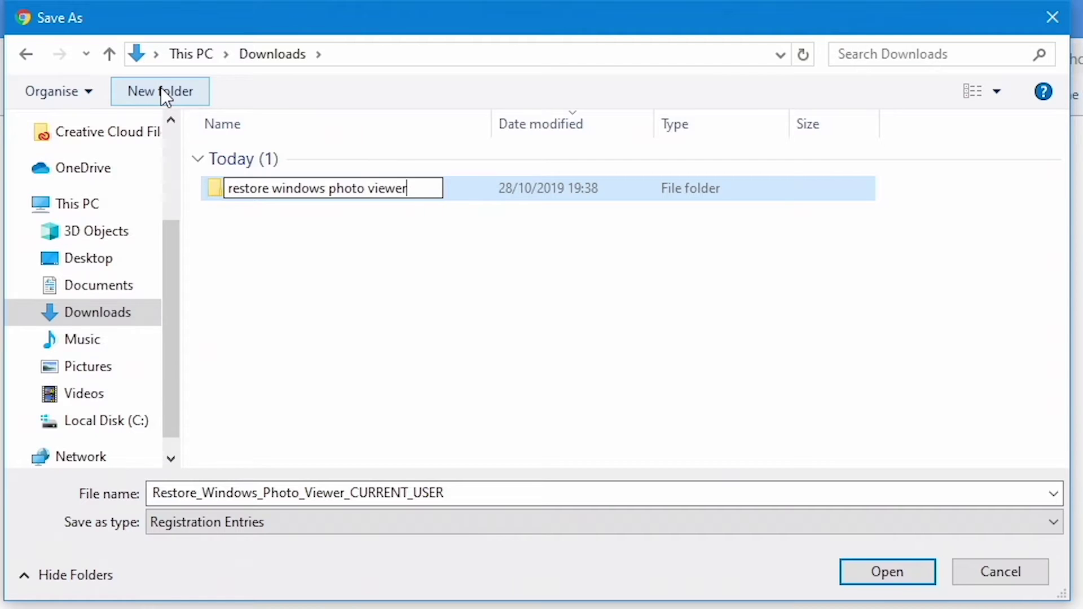
click(357, 283)
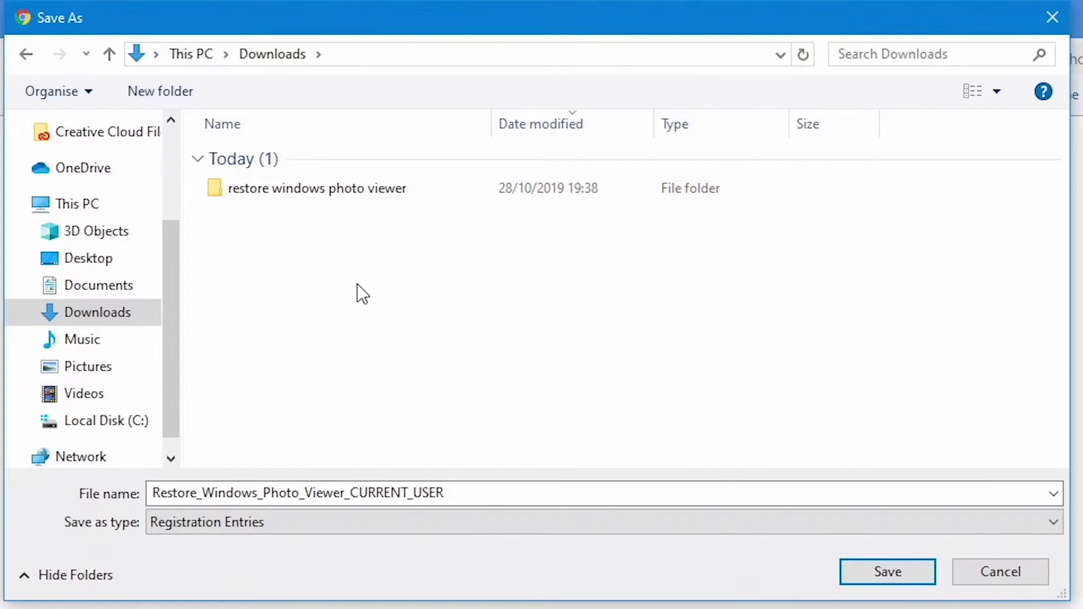
double_click(281, 185)
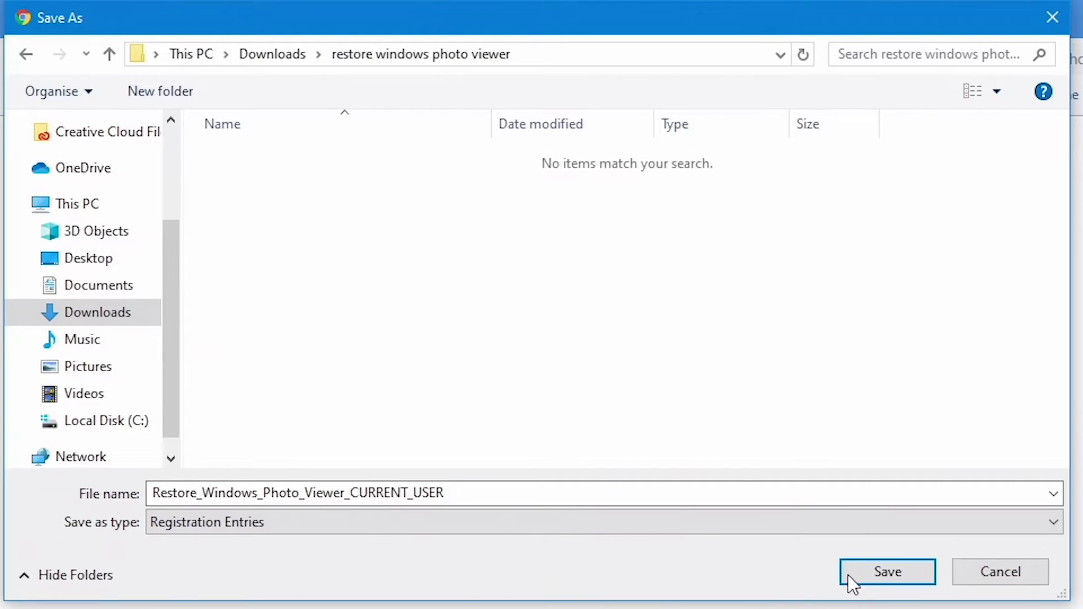
click(870, 577)
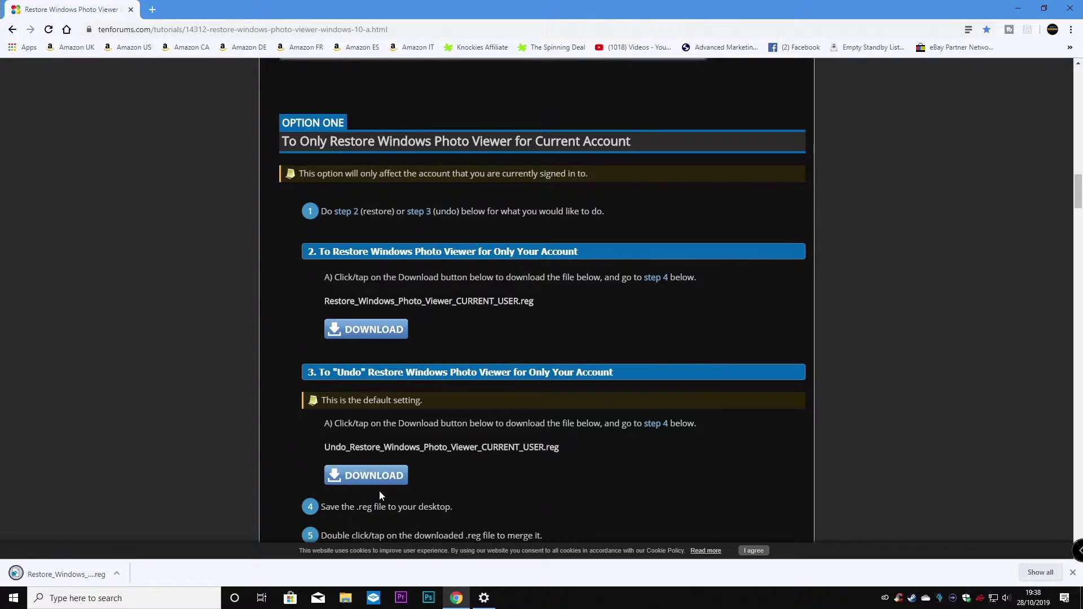
- Save the current-user undo .reg file into the restore windows photo viewer folder
click(375, 475)
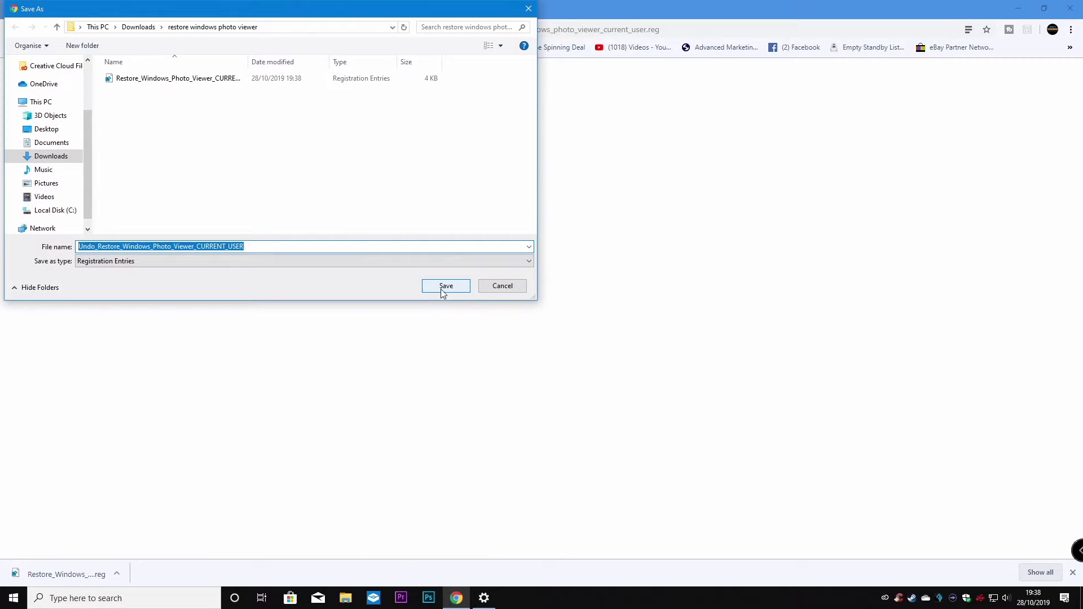
click(443, 291)
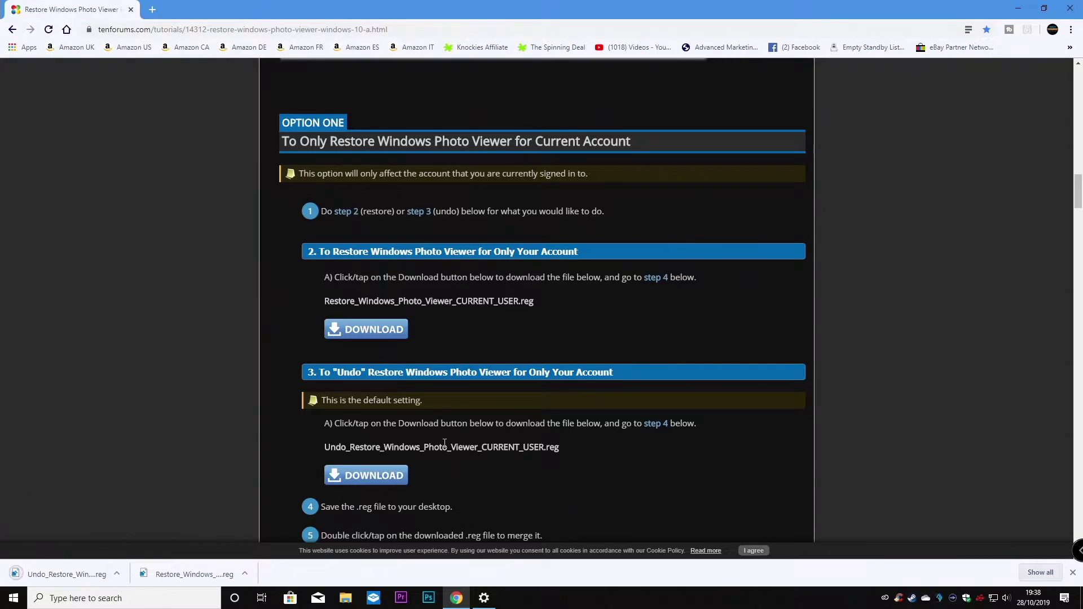
scroll(435, 395, down, 4)
scroll(445, 444, down, 16)
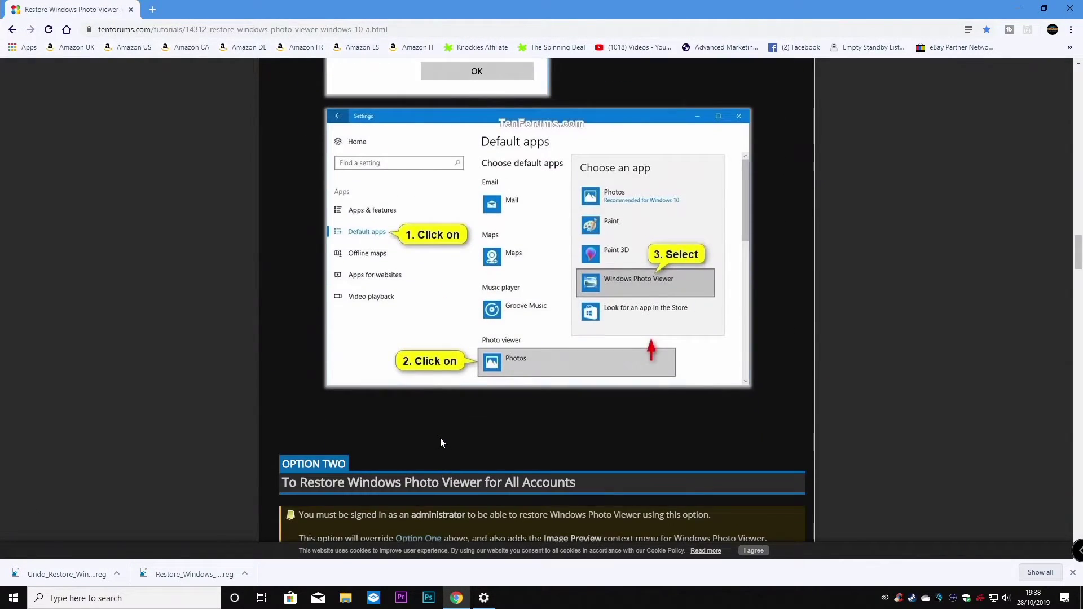
scroll(440, 432, down, 4)
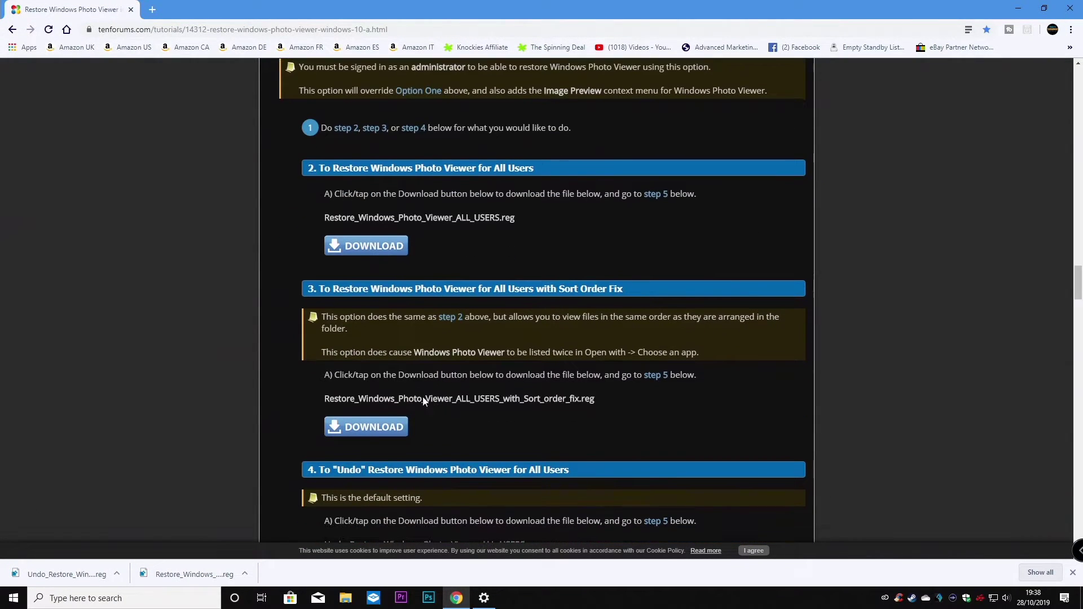
- Save the all-users restore and all-users undo .reg files into the same folder
click(362, 244)
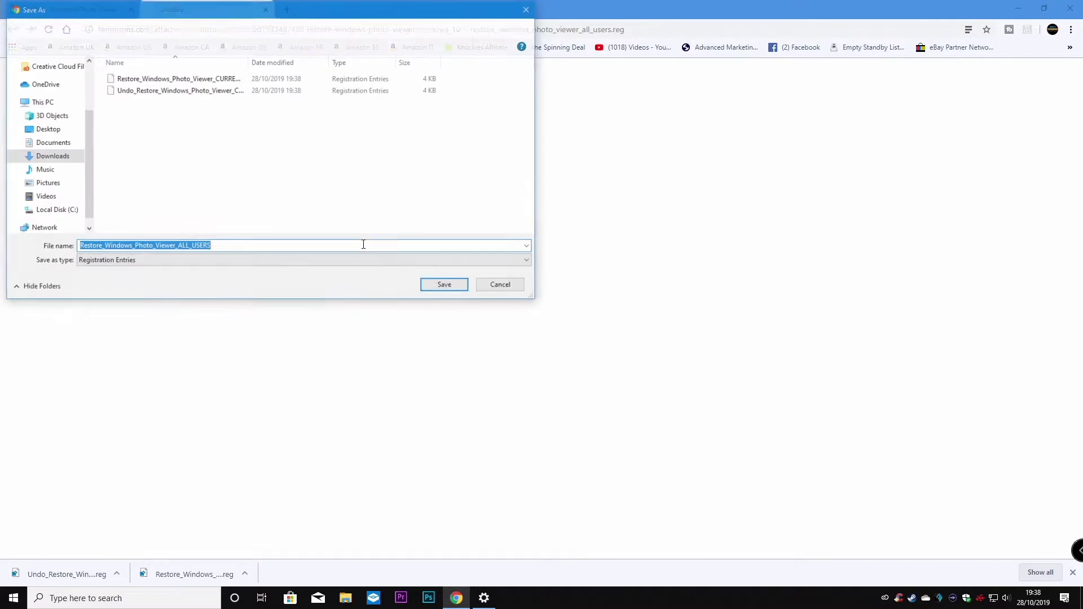
click(446, 286)
scroll(440, 337, down, 3)
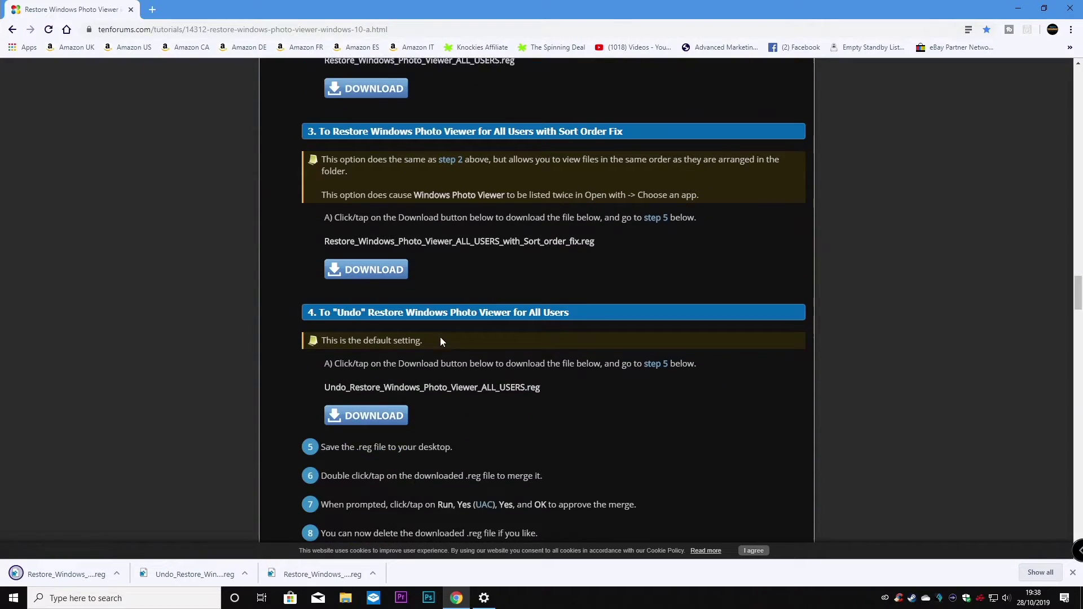
scroll(440, 338, down, 3)
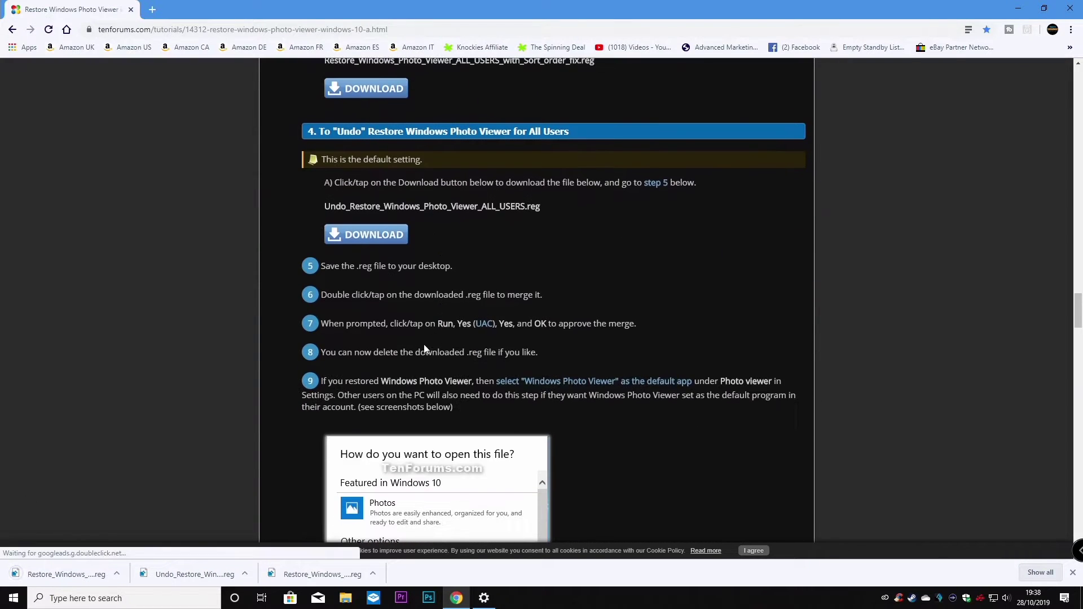
click(378, 241)
click(455, 289)
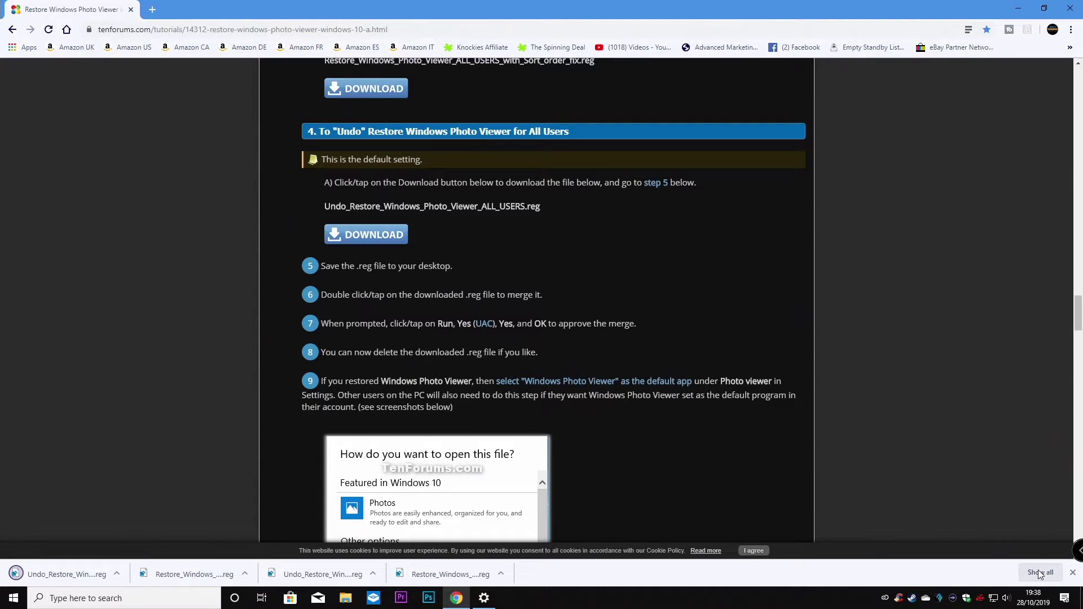
- Close Chrome, open Downloads > restore windows photo viewer in File Explorer, and widen the Name column
click(1072, 573)
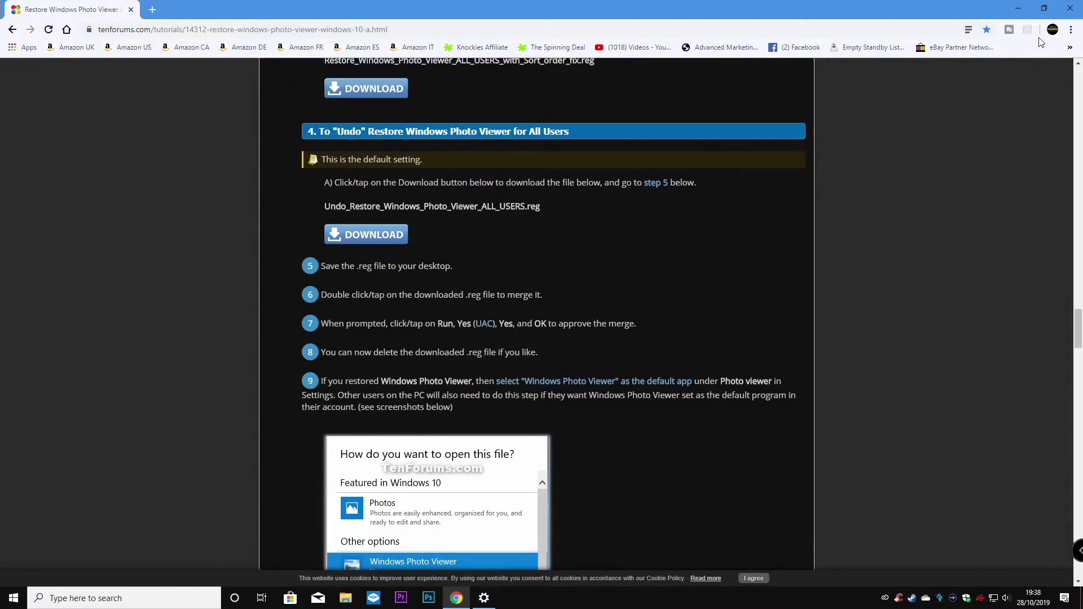
click(1071, 9)
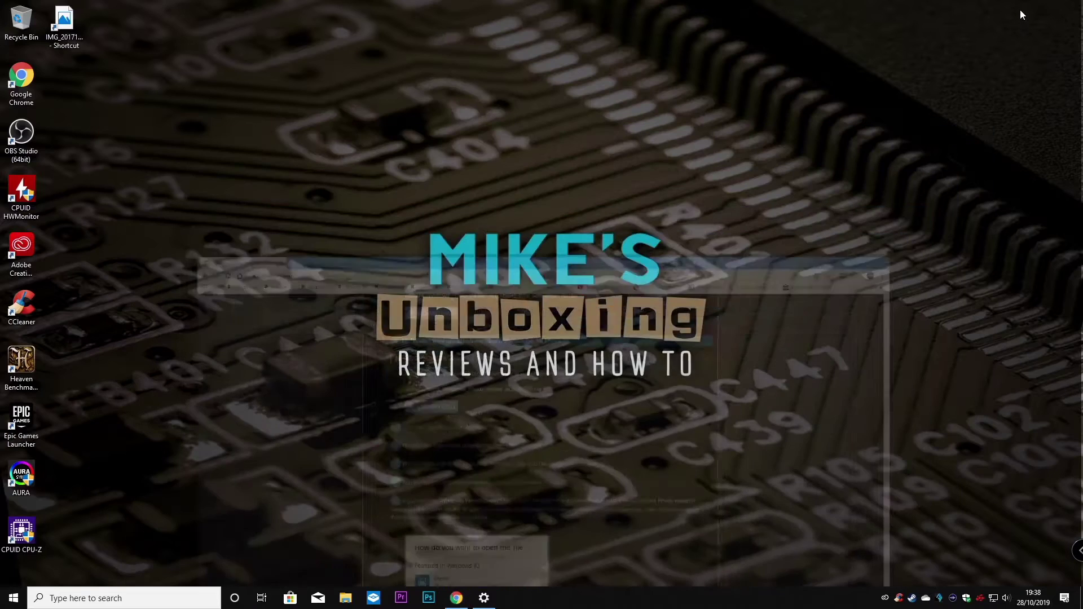
click(345, 598)
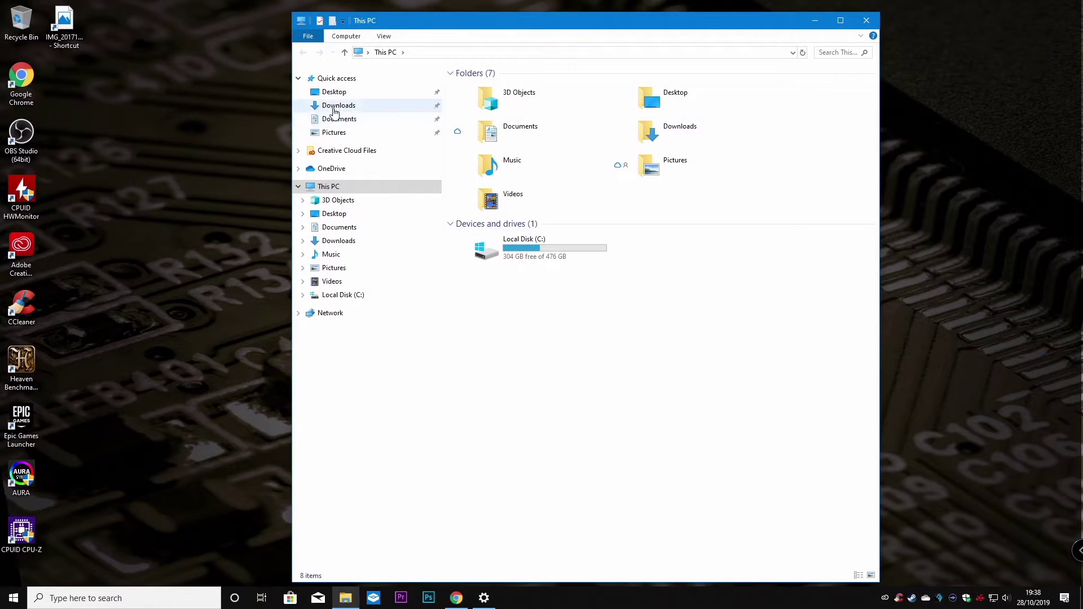
click(334, 106)
double_click(475, 101)
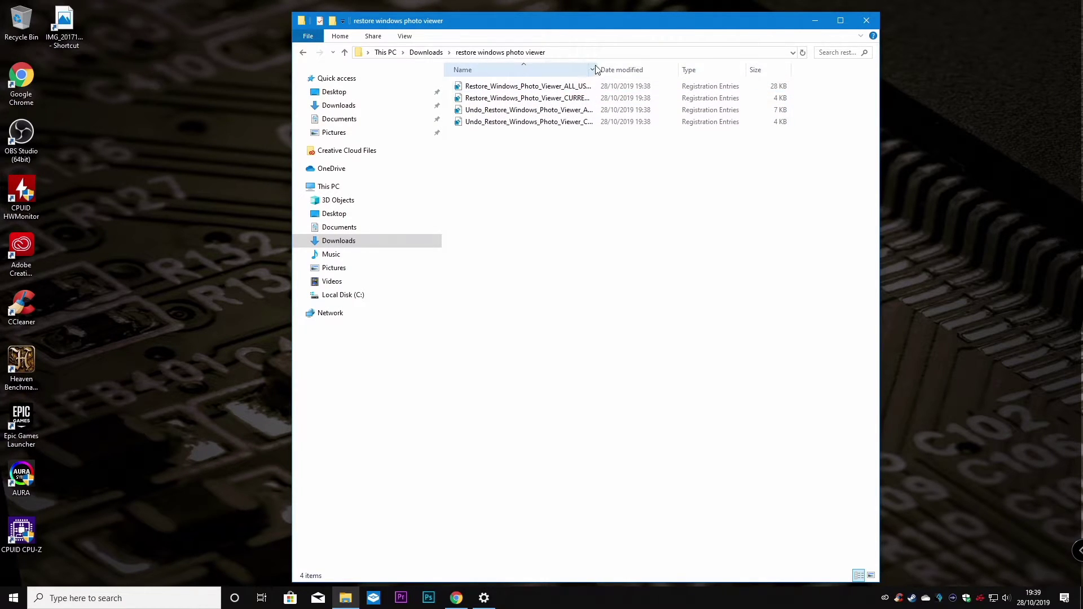
drag(599, 67, 652, 69)
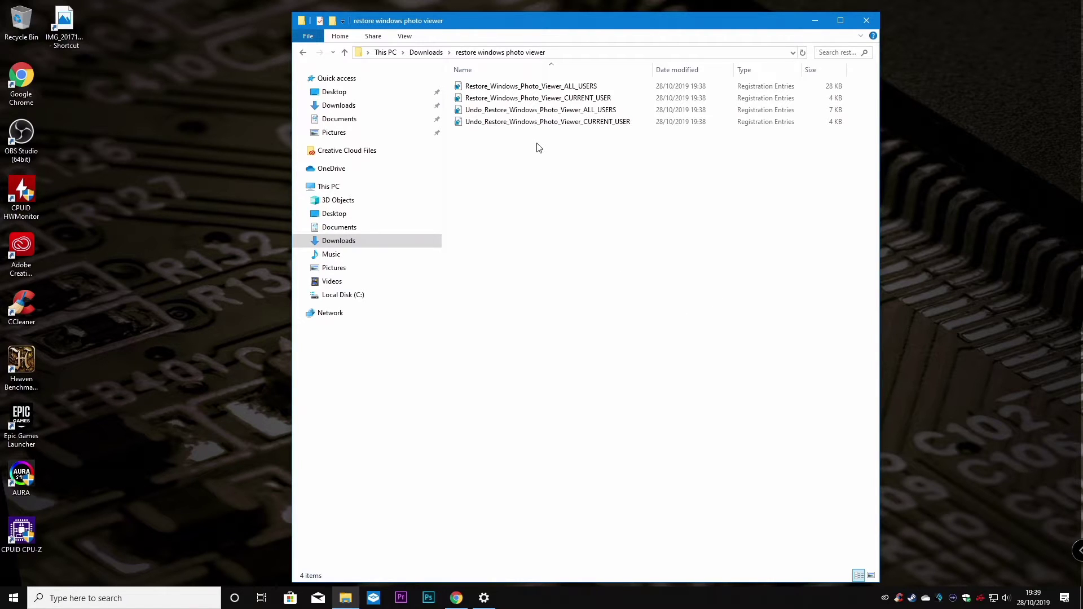
- Merge Restore_Windows_Photo_Viewer_CURRENT_USER.reg, approving the security, UAC and confirmation prompts
double_click(488, 100)
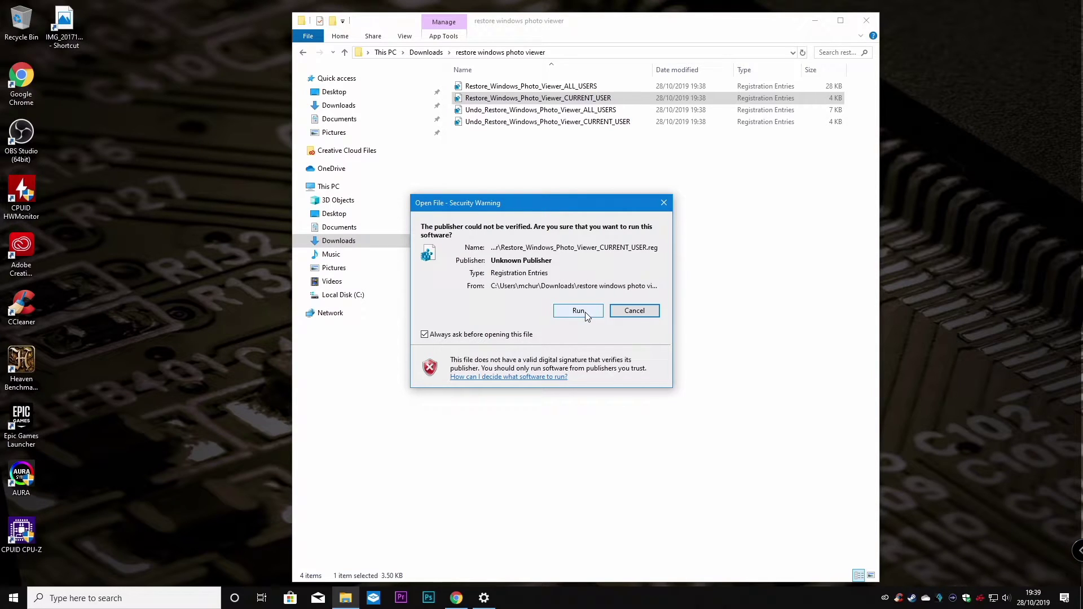
click(579, 311)
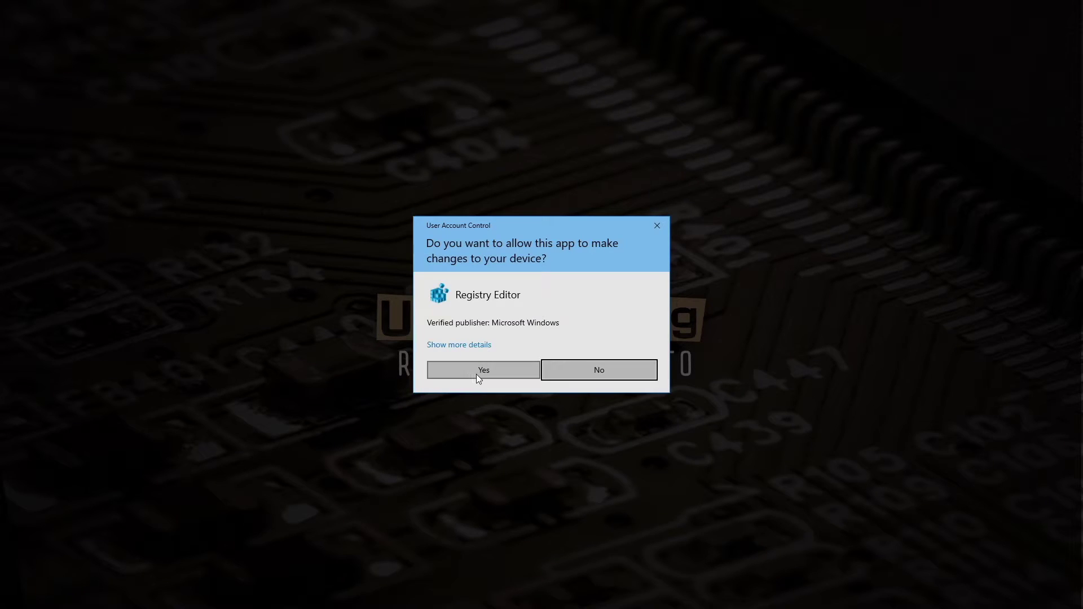
click(478, 371)
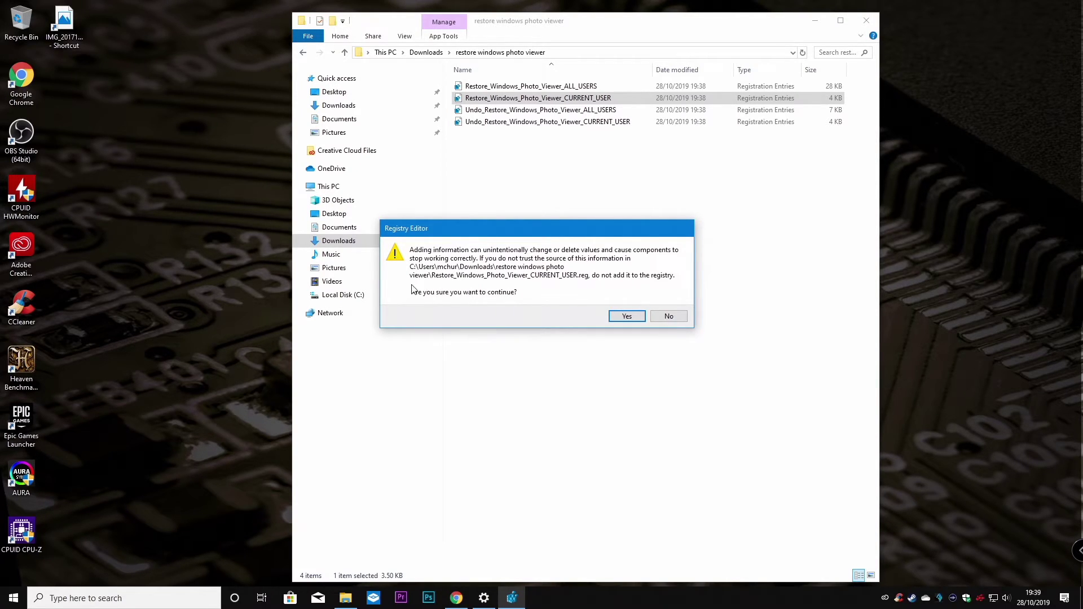
click(627, 316)
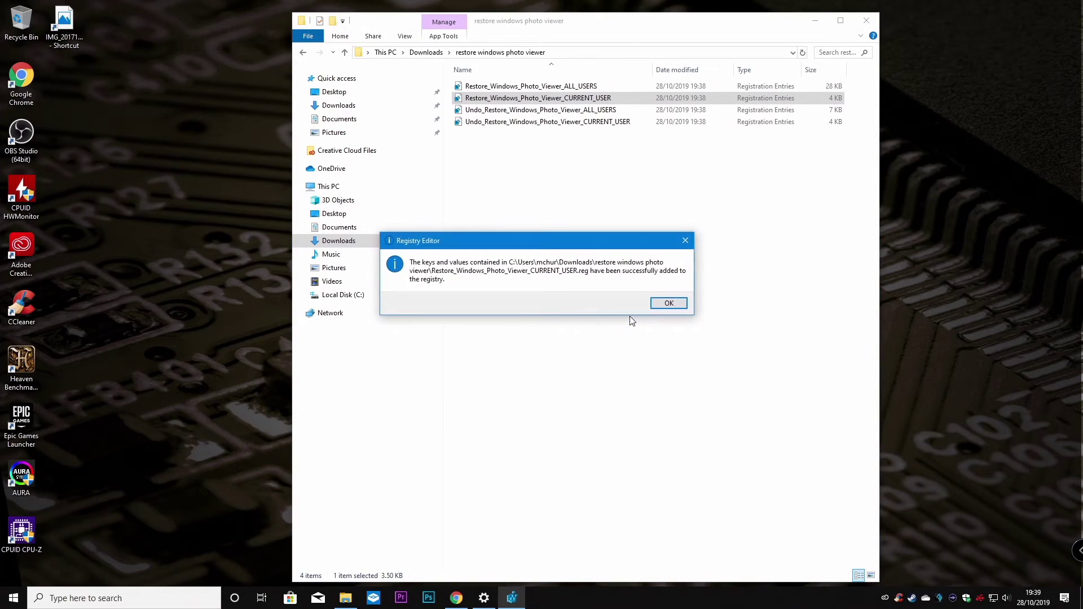
click(669, 304)
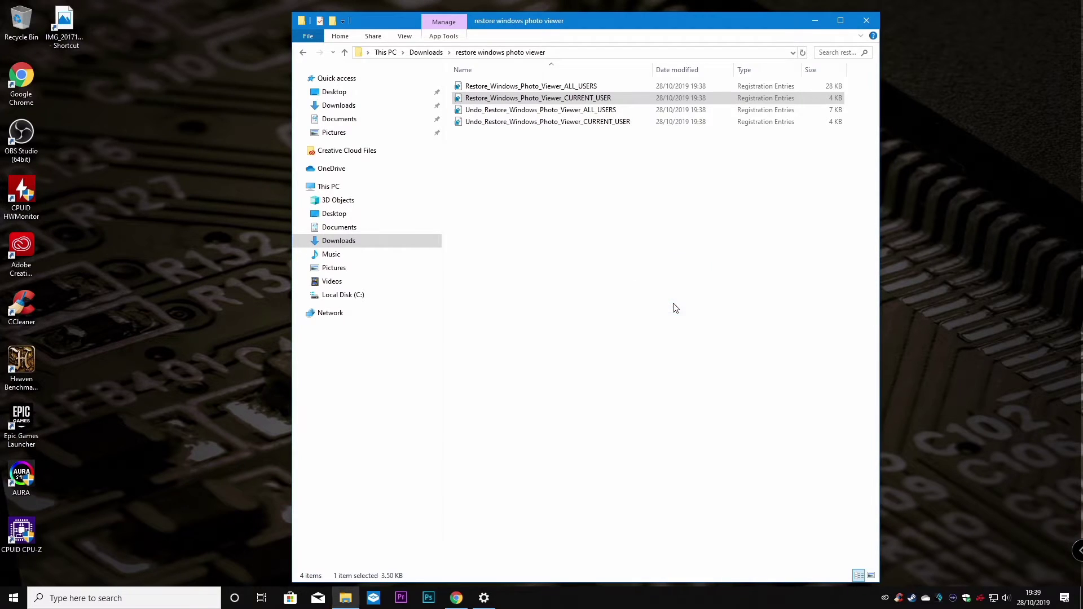
- Open the desktop photo in Windows Photo Viewer, set to always open .jpg files
right_click(63, 17)
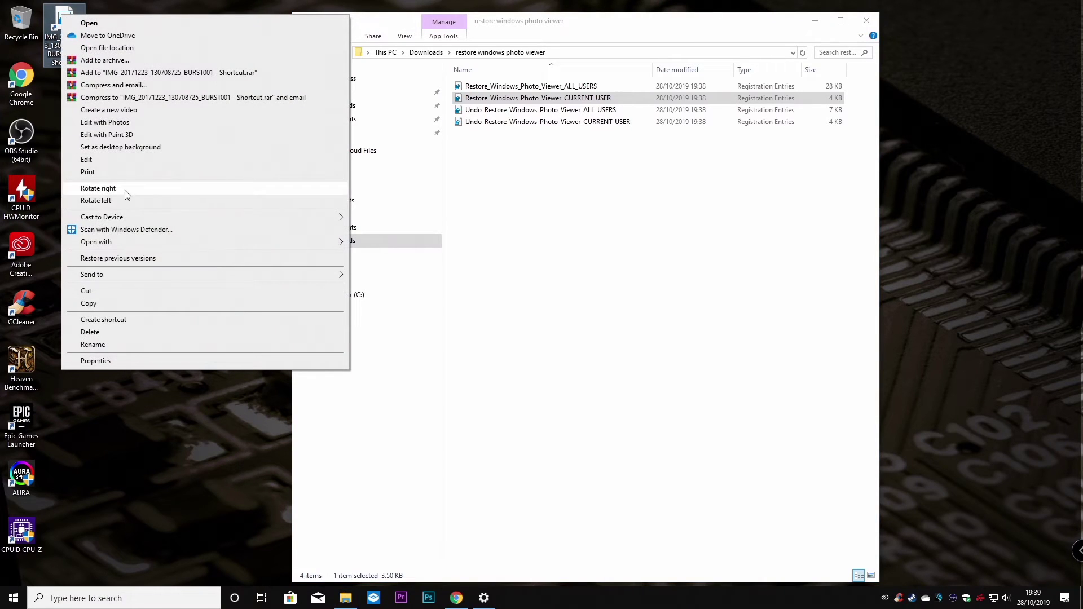
mouse_move(129, 245)
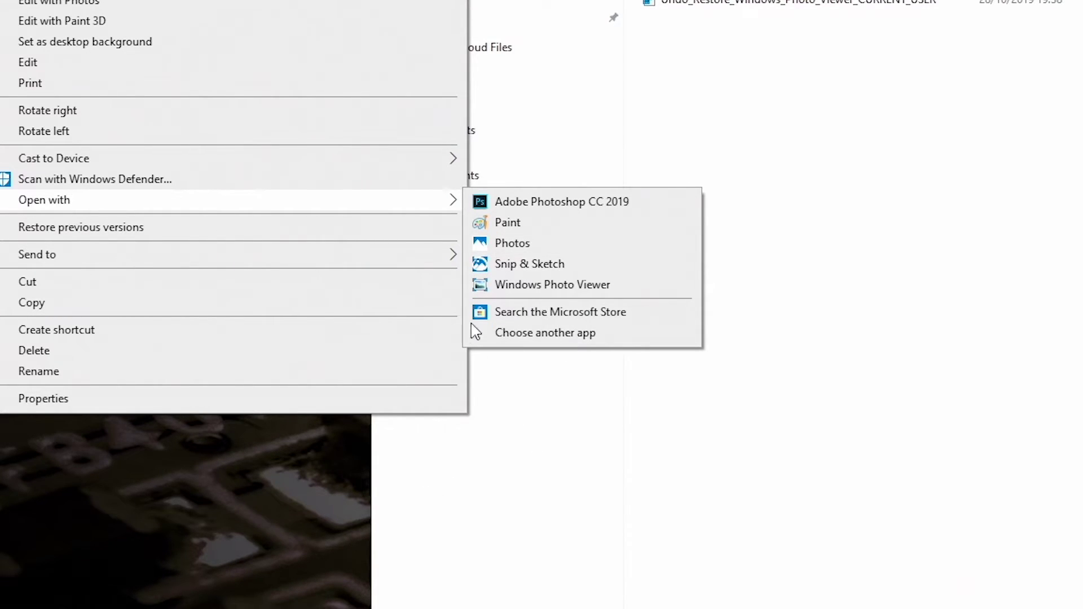
click(558, 340)
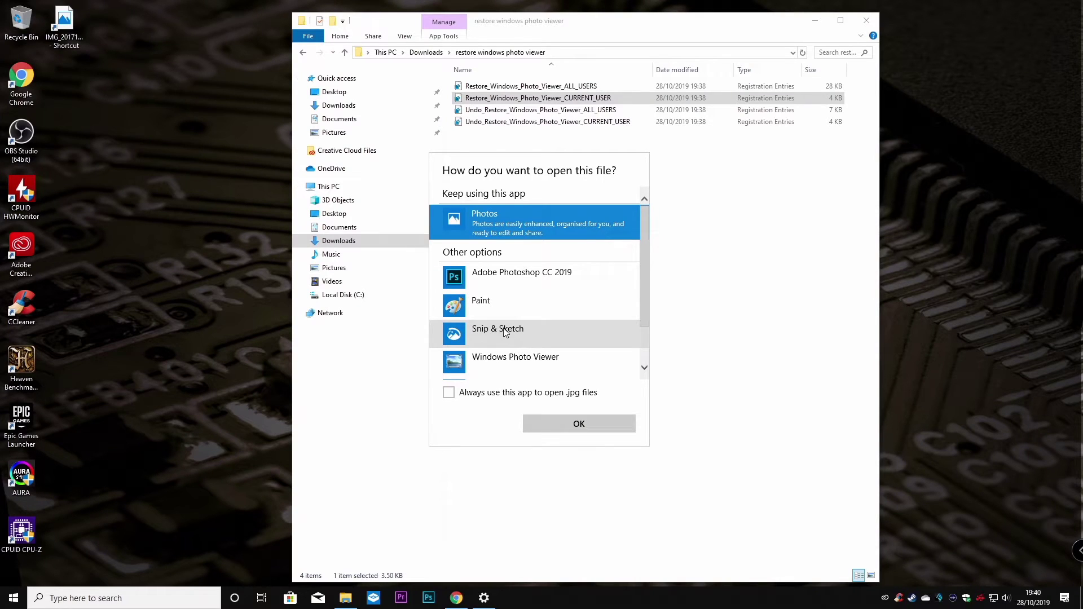
scroll(504, 332, down, 2)
click(504, 308)
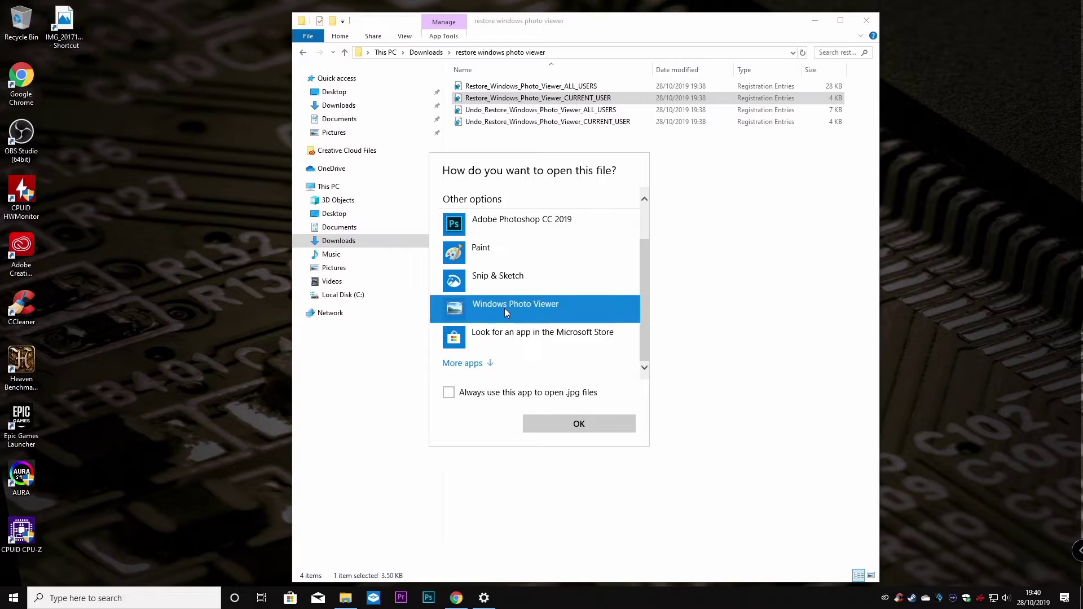
click(449, 394)
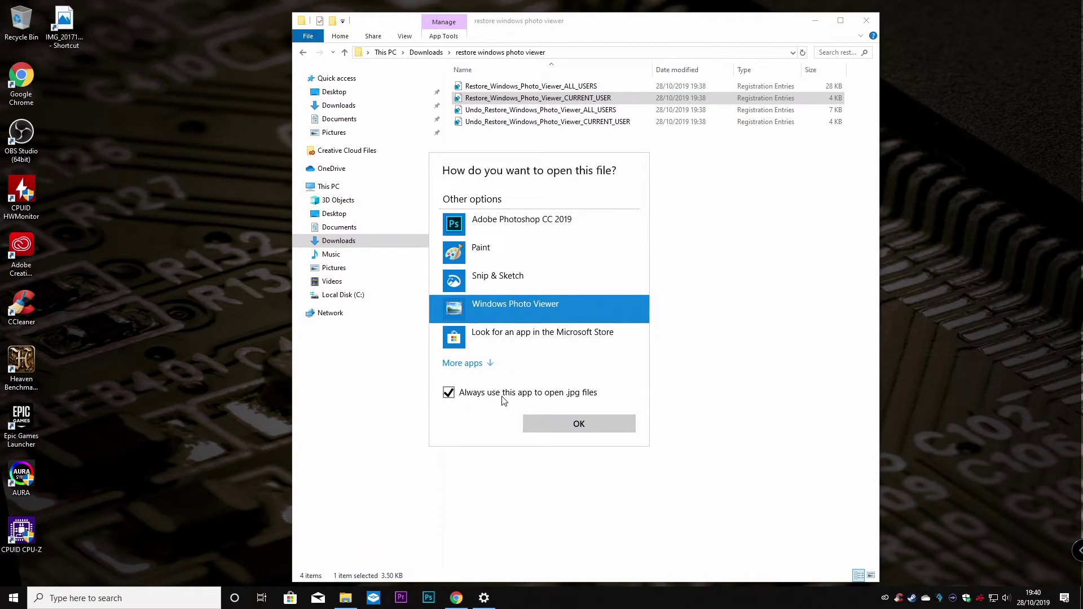
click(569, 424)
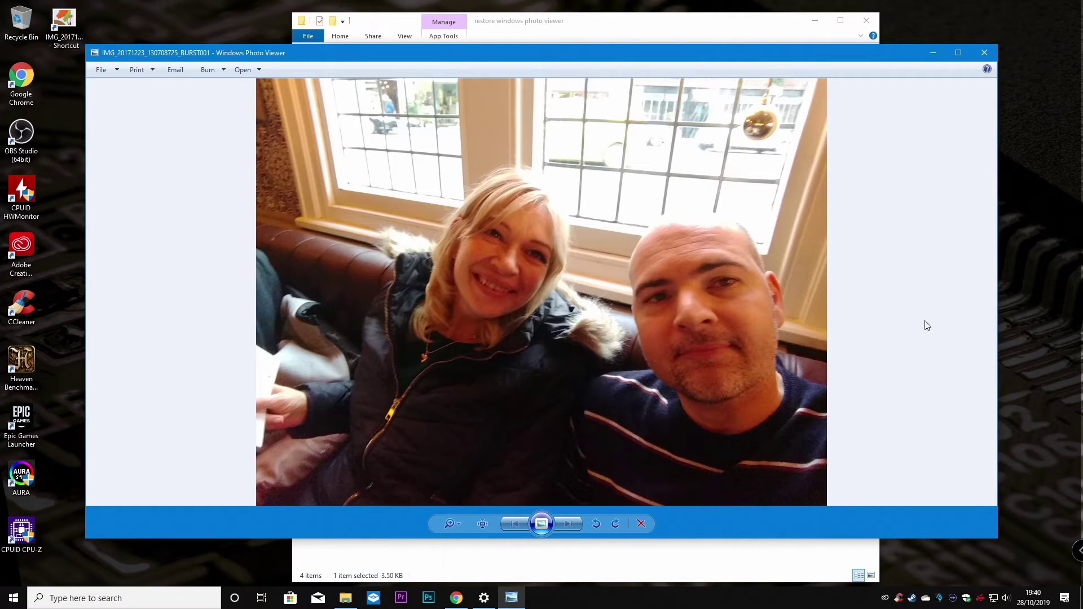
- Close the photo viewer and reach the Default apps page in Settings via a 'default' search
click(984, 53)
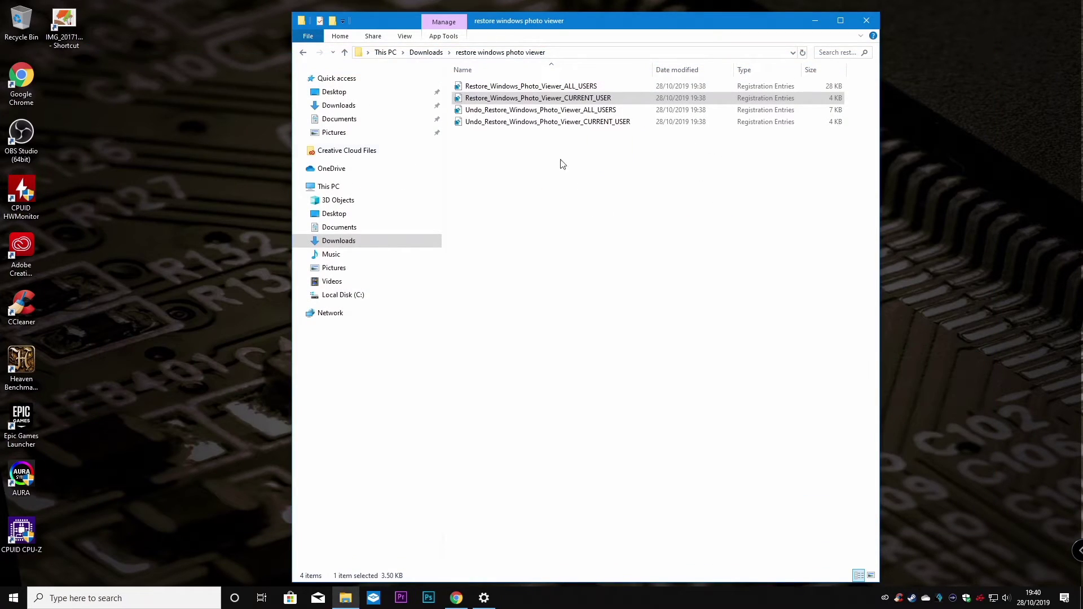
click(91, 590)
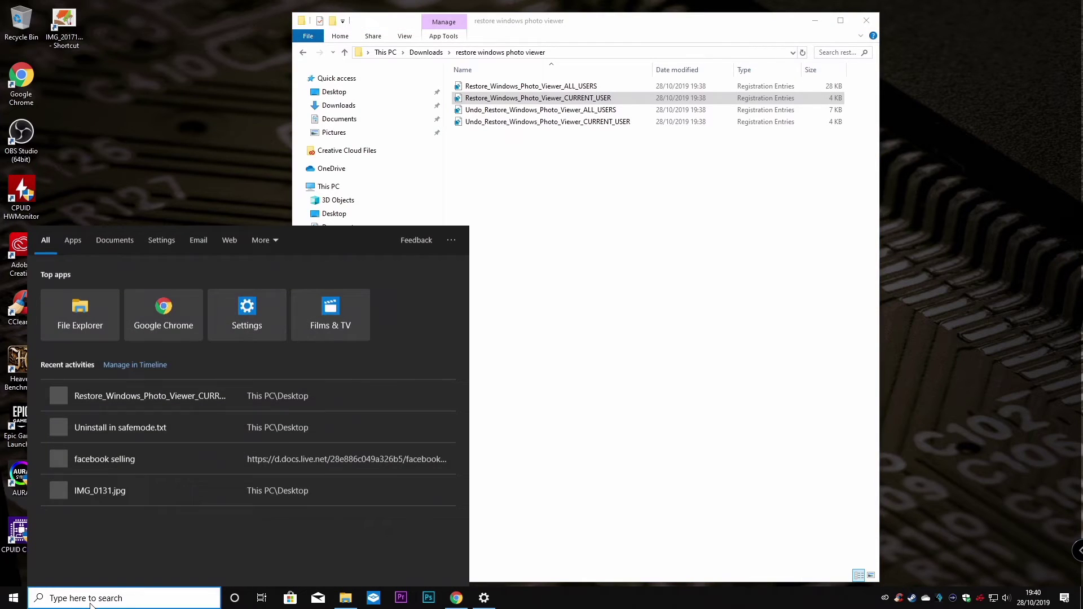
click(3, 602)
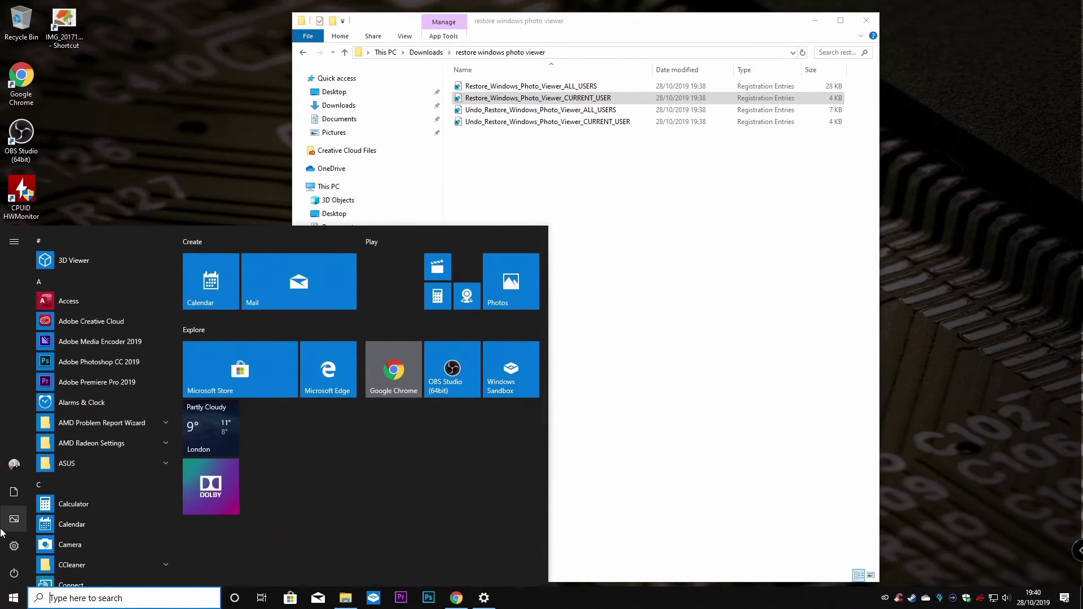
click(8, 553)
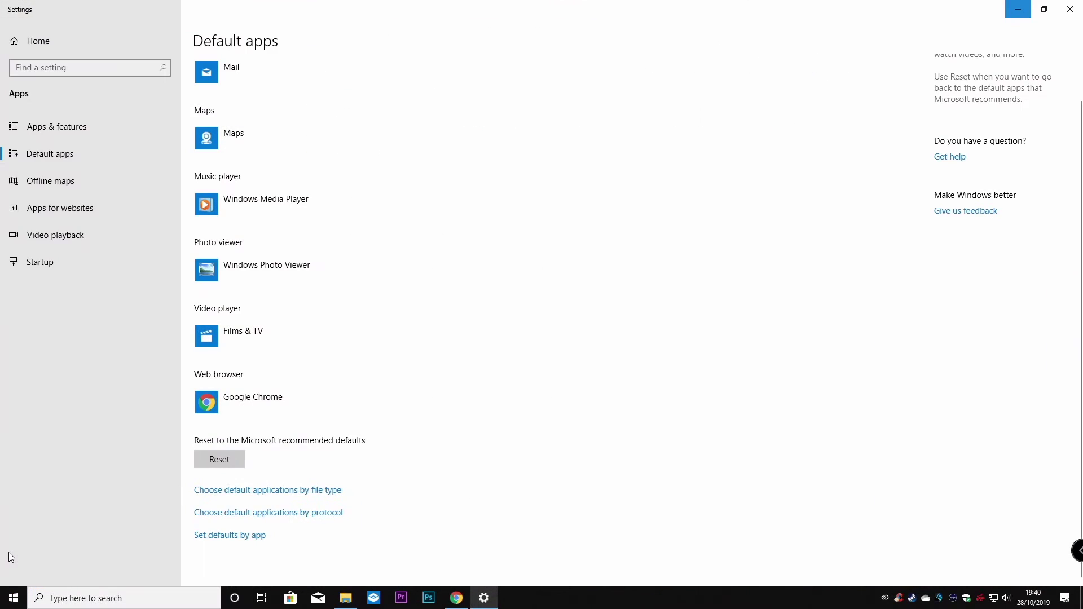
click(21, 69)
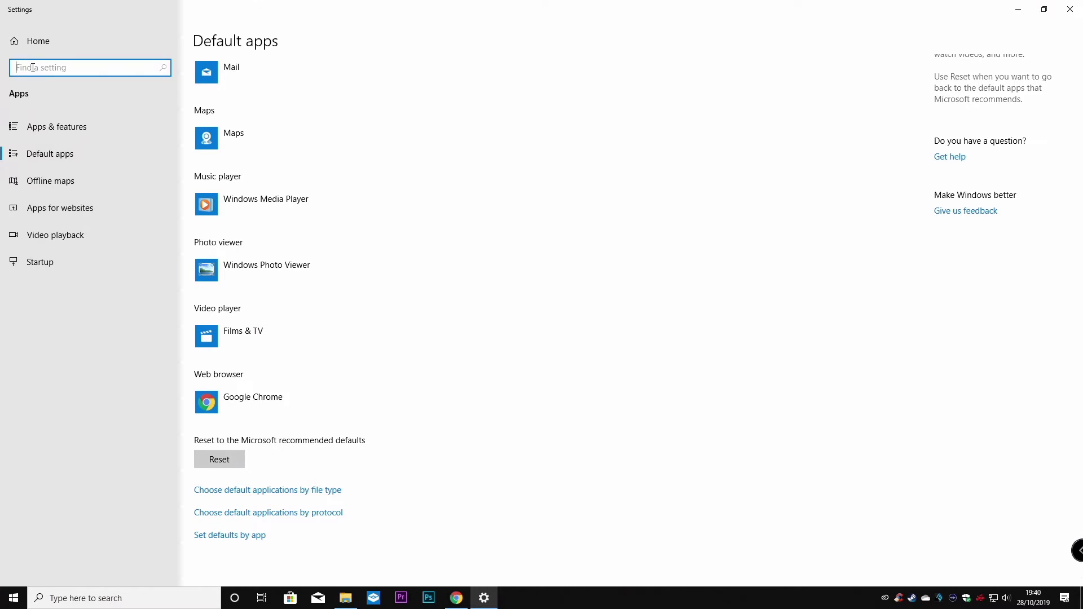
text(defaultsa)
key(BackSpace)
key(BackSpace)
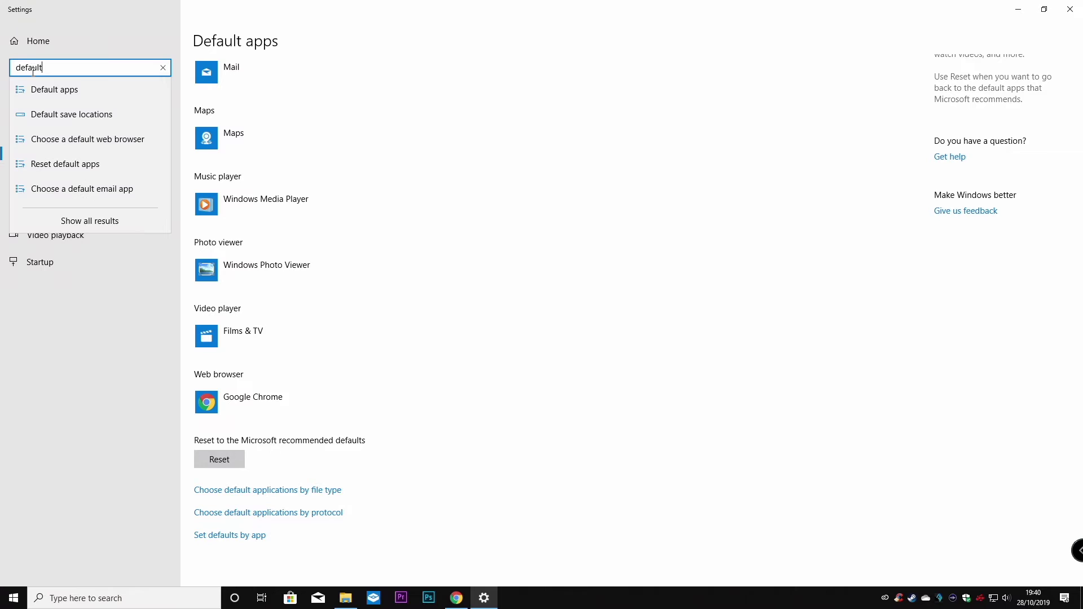
click(51, 88)
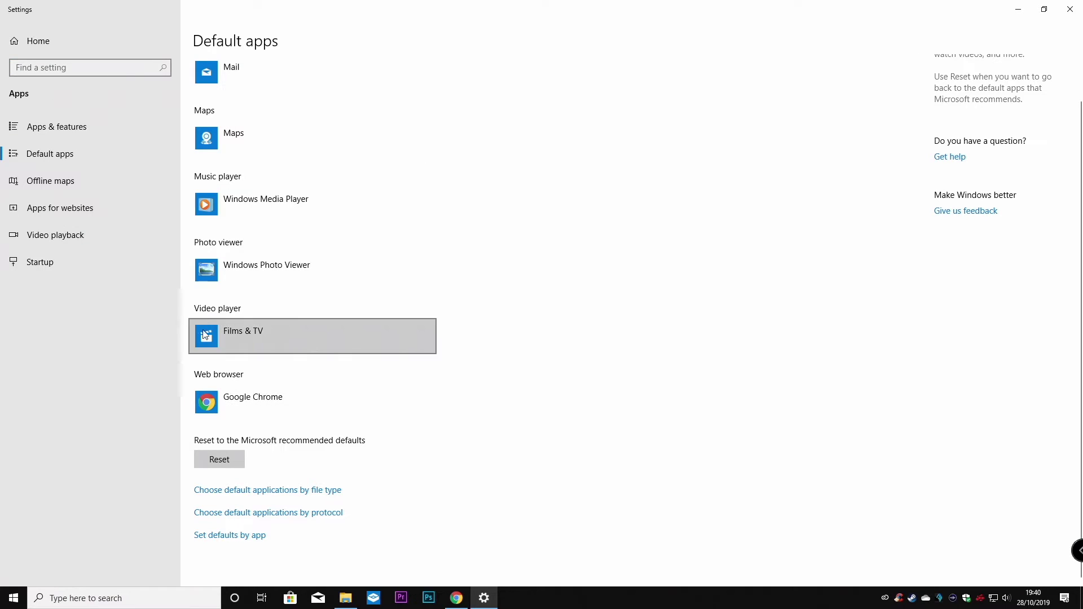
- Switch the default photo viewer to Photos, then back to Windows Photo Viewer
click(246, 269)
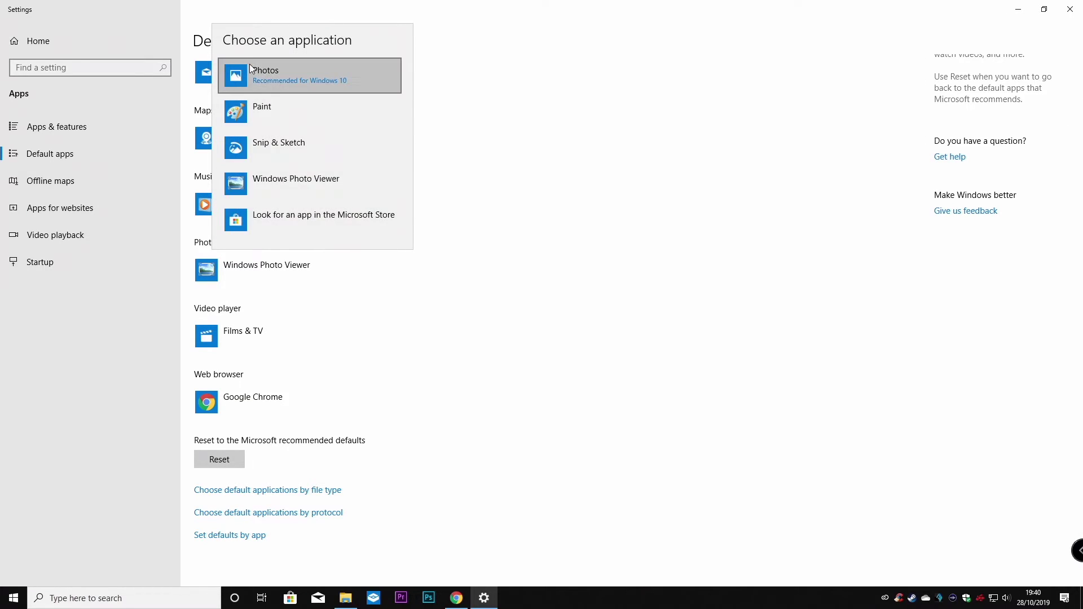
click(280, 69)
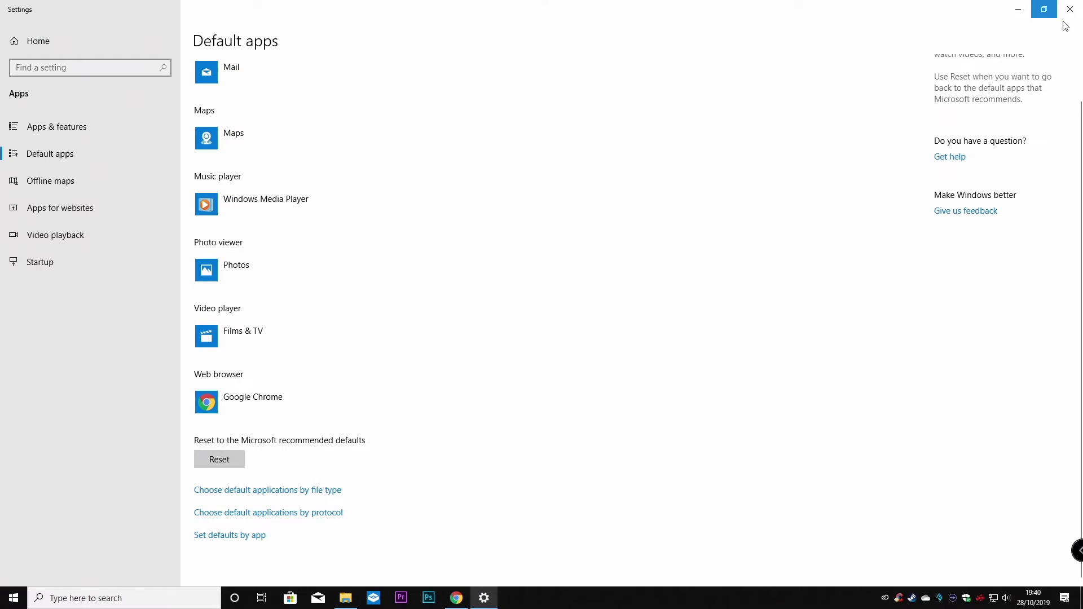
click(221, 273)
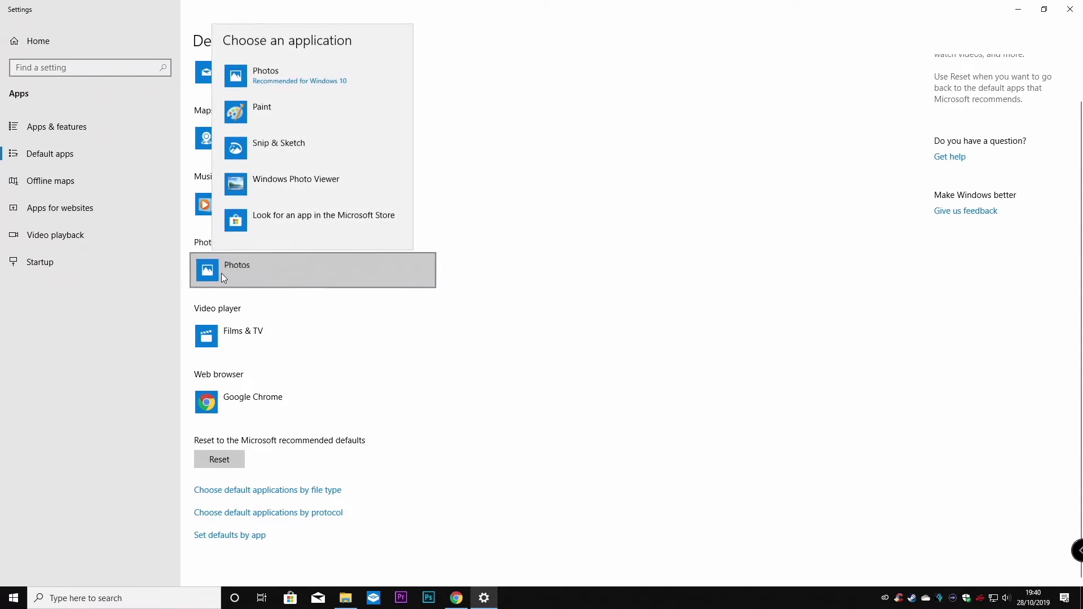
click(290, 188)
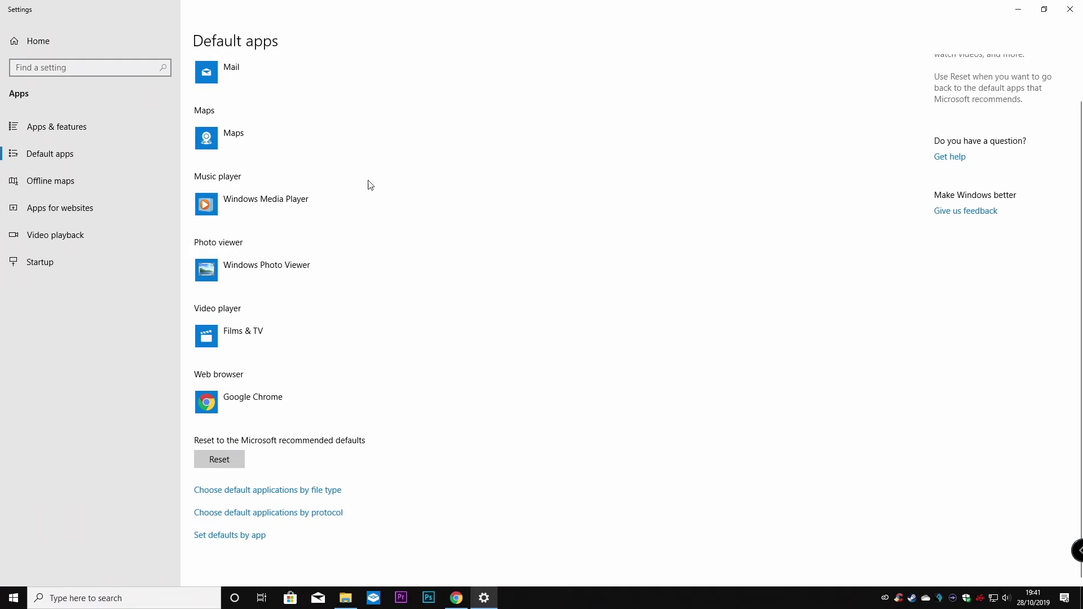
click(1018, 9)
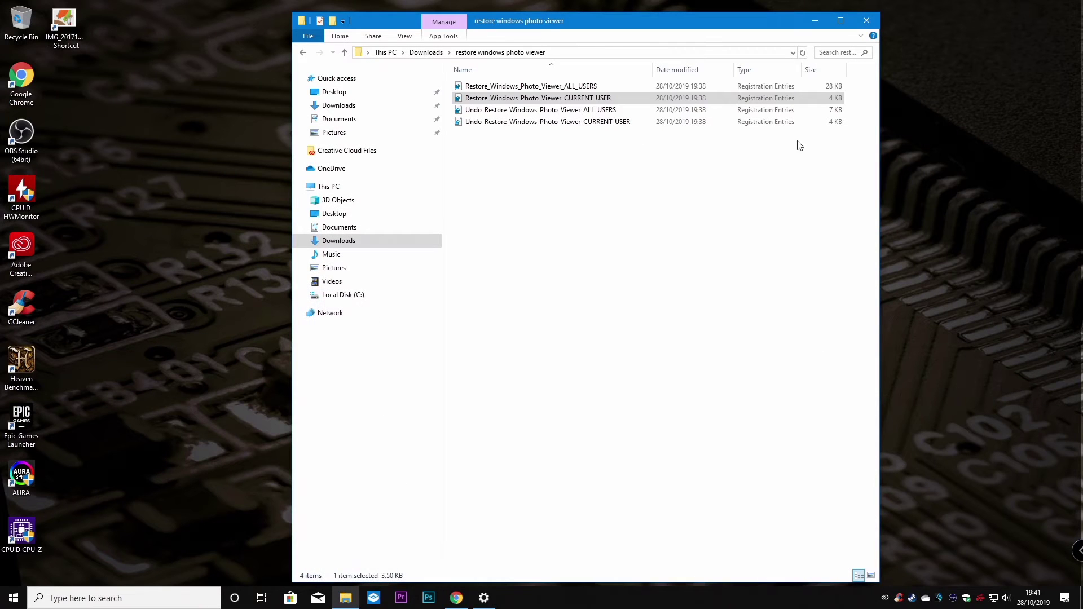
double_click(72, 26)
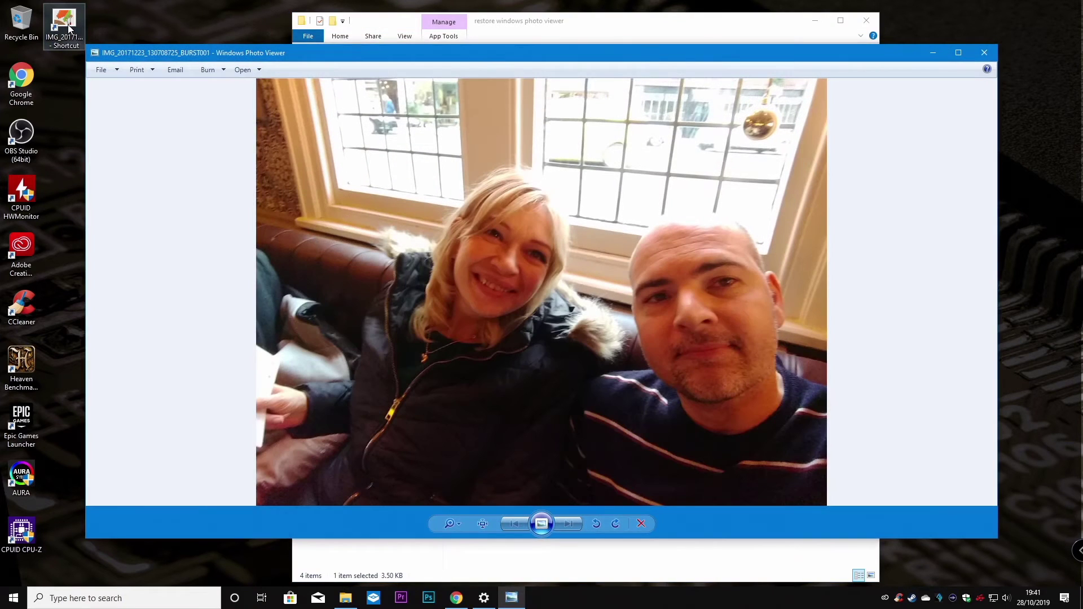
click(115, 70)
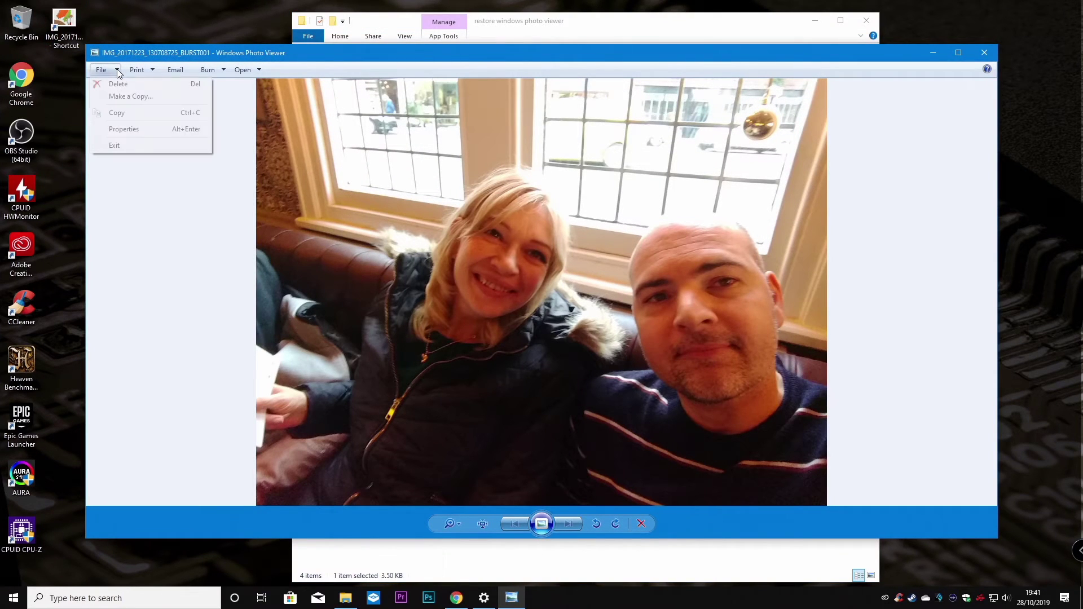
mouse_move(137, 70)
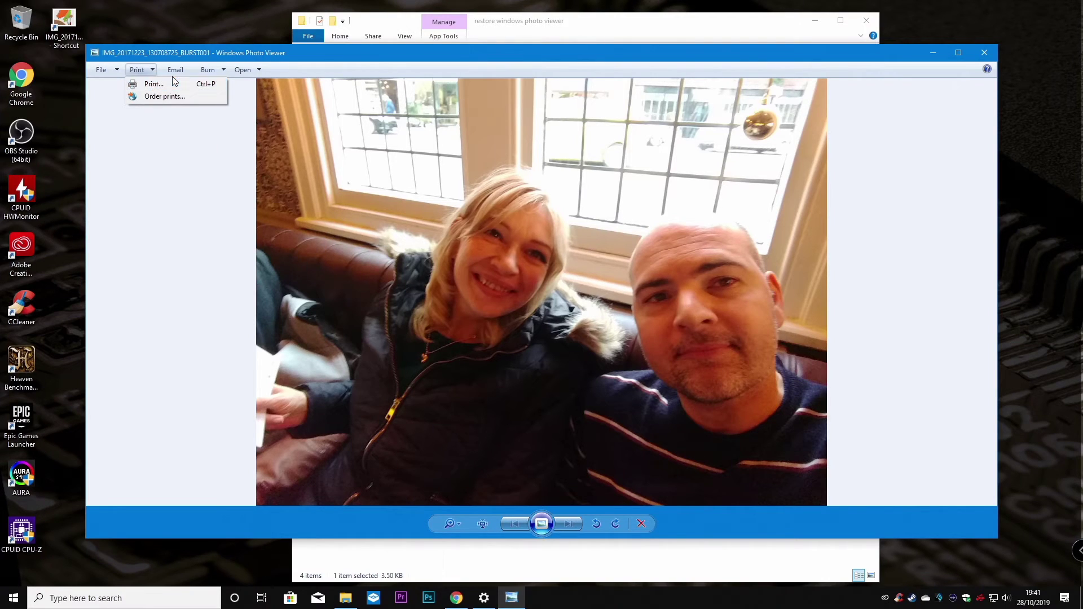
mouse_move(225, 70)
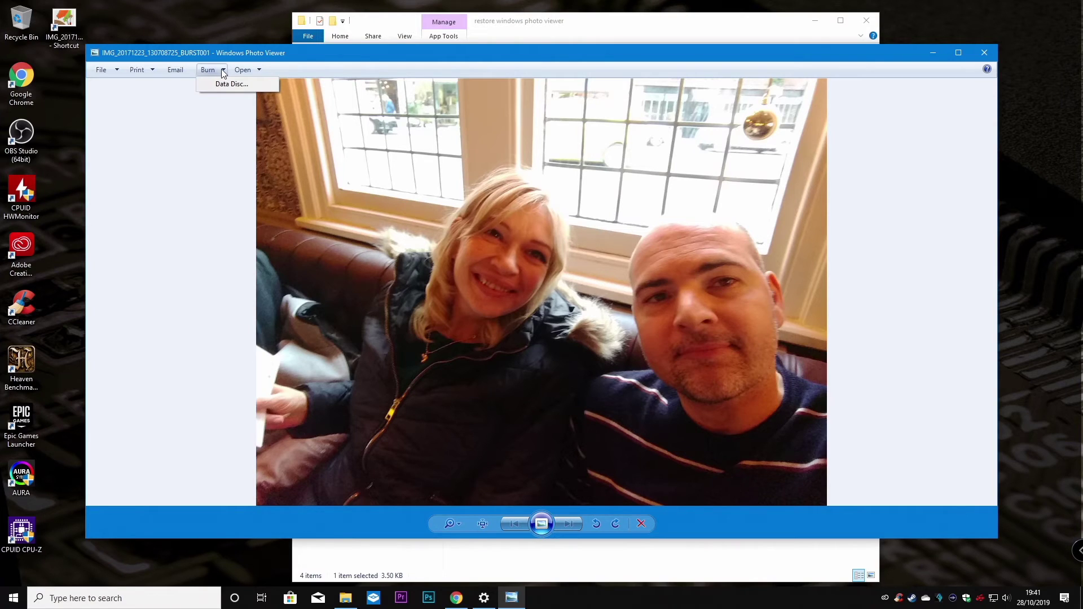
mouse_move(259, 70)
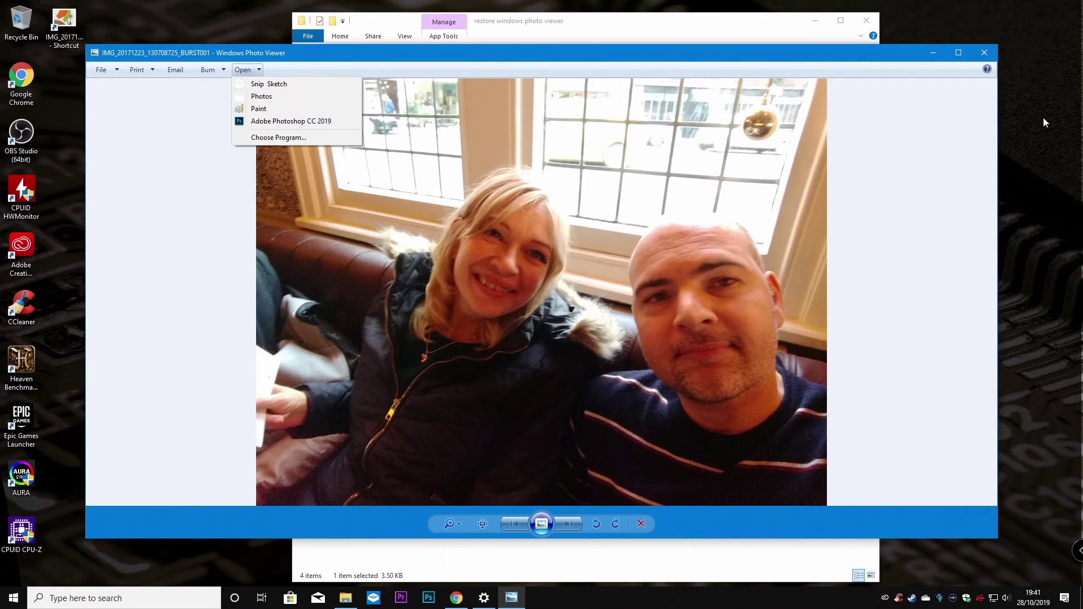
click(984, 54)
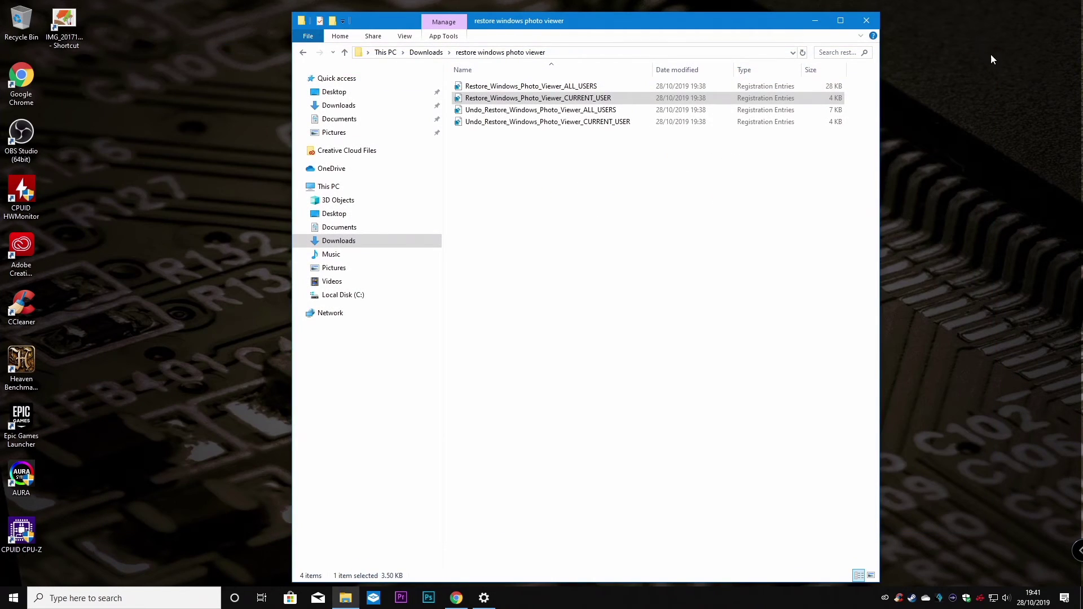